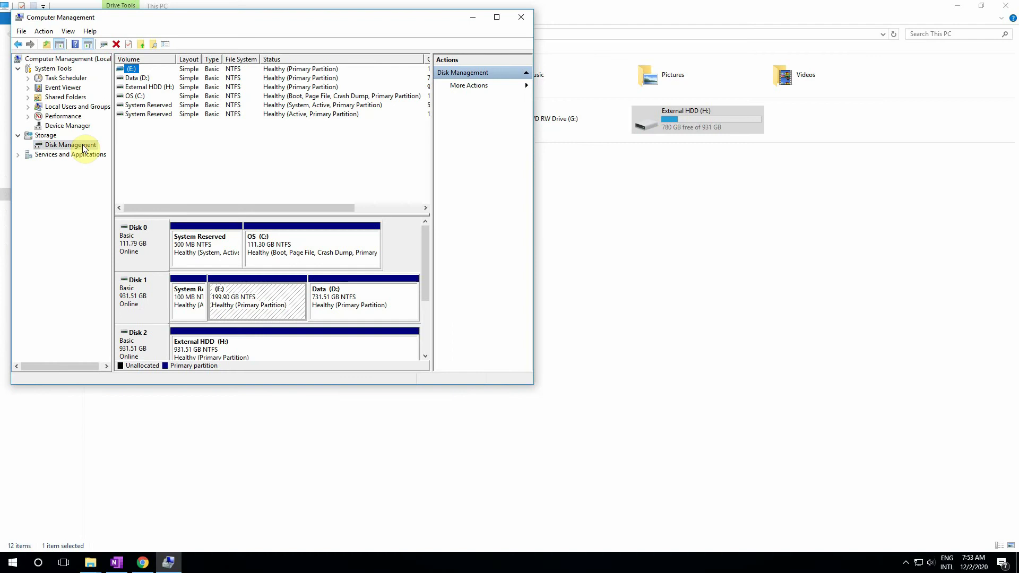
# Shrink the External HDD (H:) volume on Disk 2 by 32768 MB
pyautogui.click(497, 17)
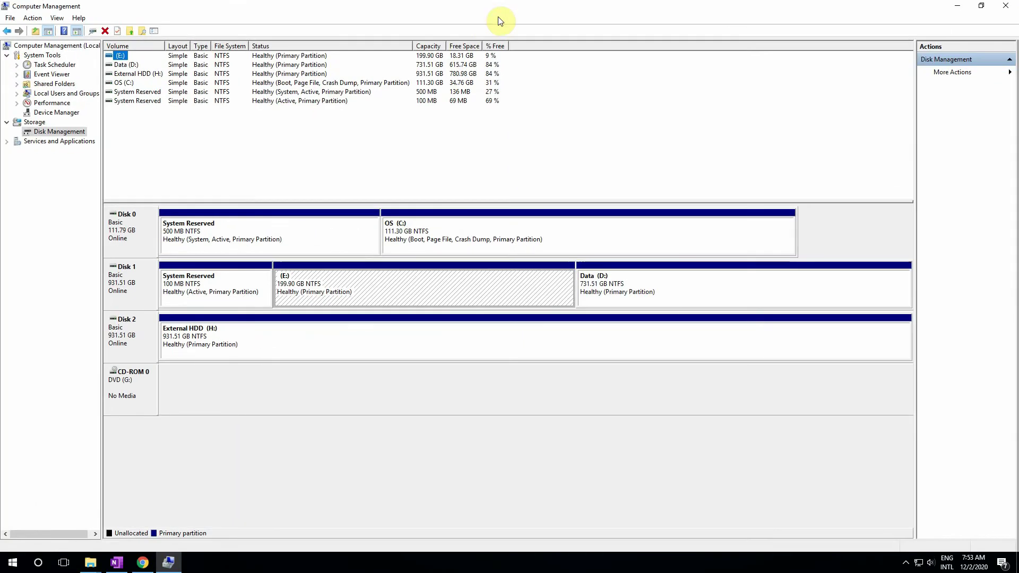
pyautogui.click(246, 349)
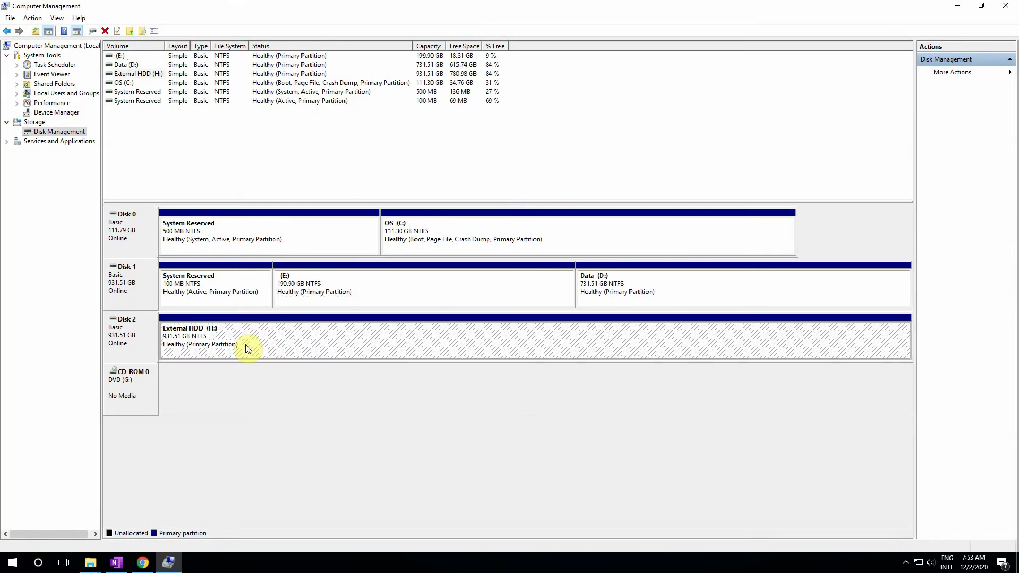
pyautogui.rightClick(246, 348)
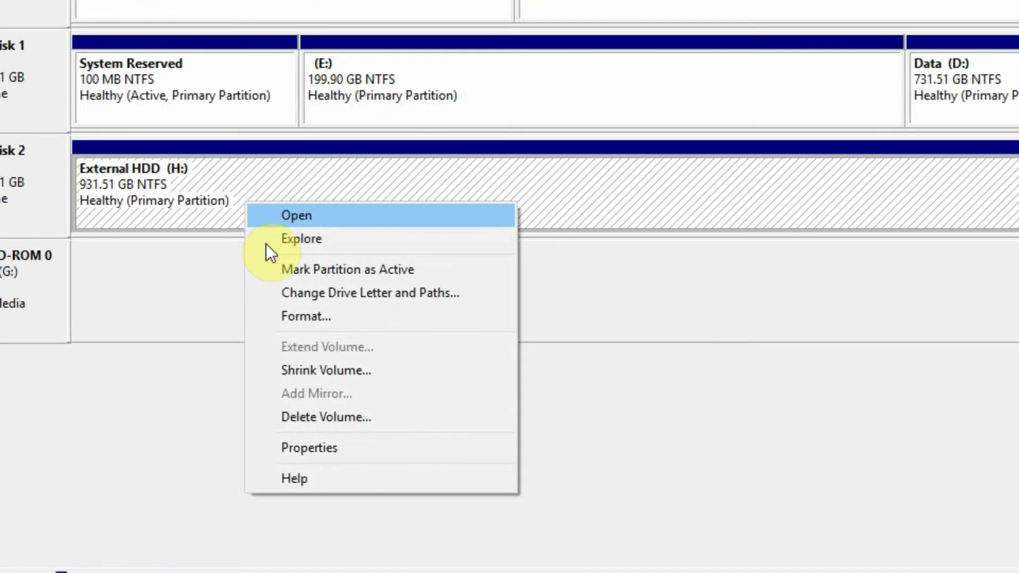
pyautogui.click(342, 370)
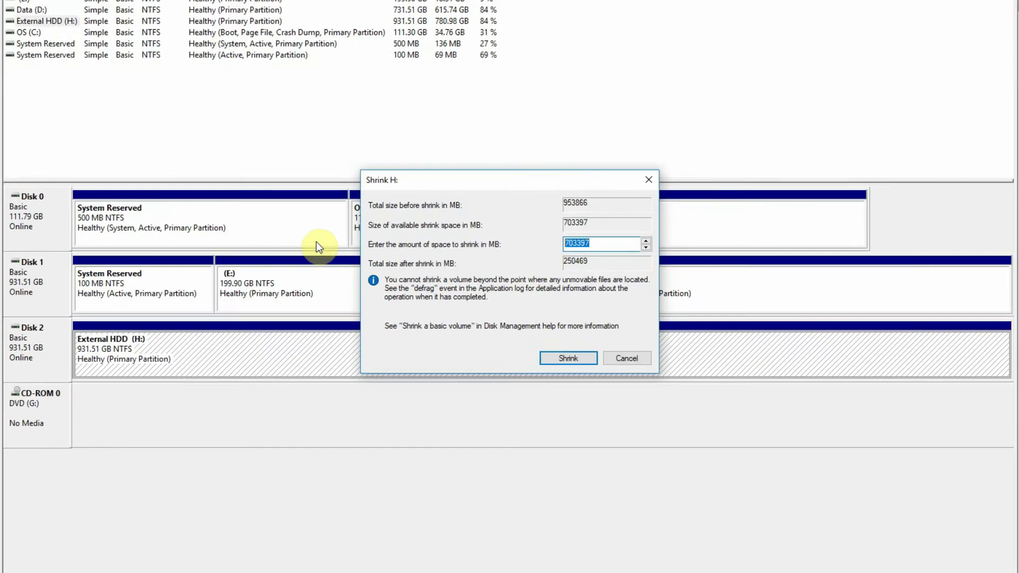
pyautogui.write('32')
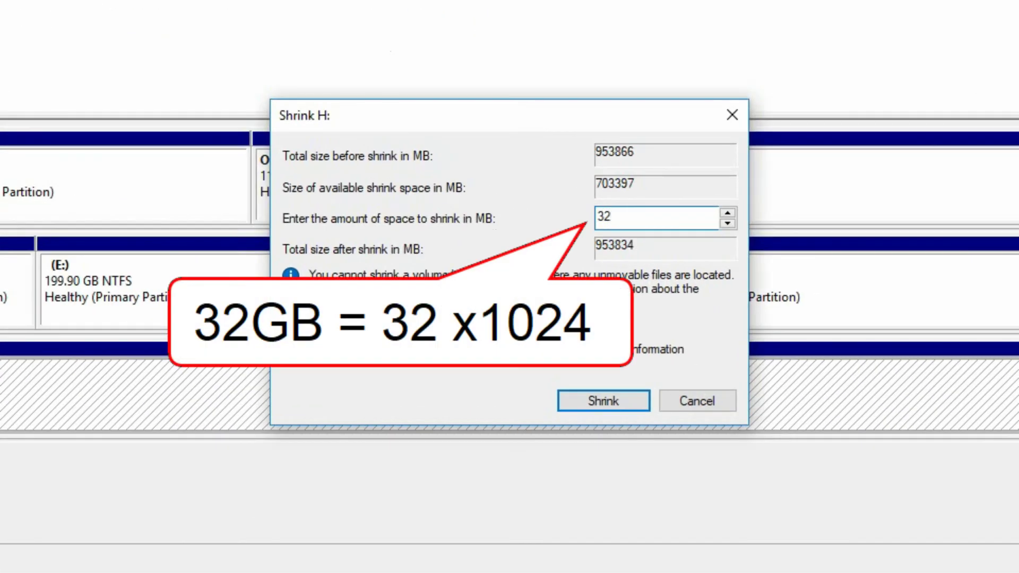
pyautogui.write('7')
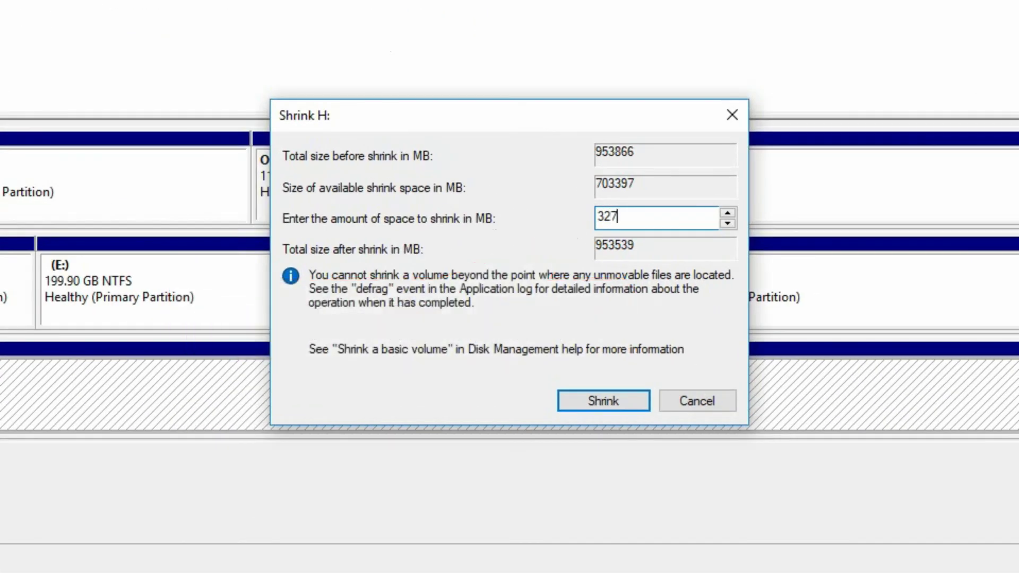
pyautogui.write('68')
pyautogui.click(594, 397)
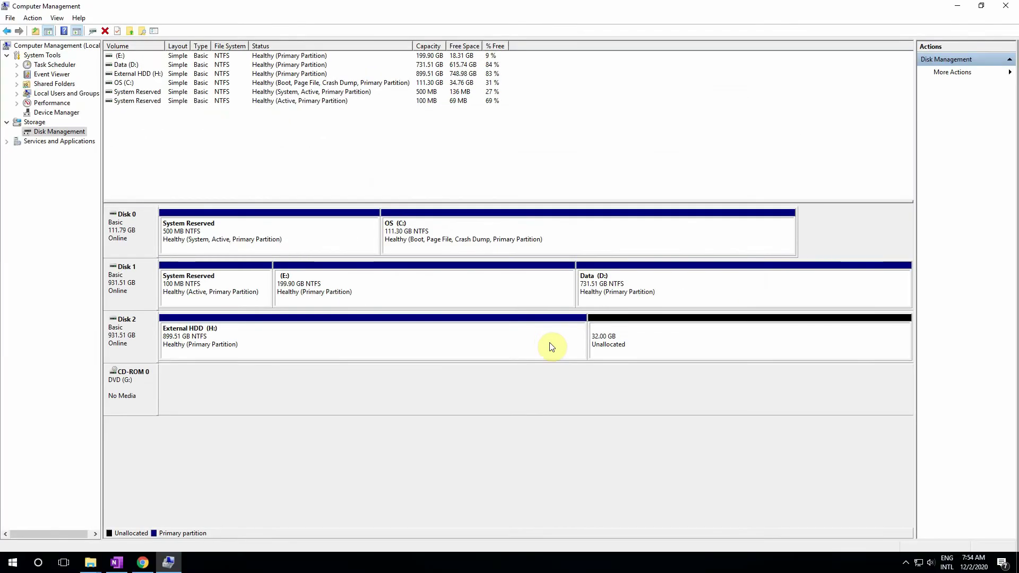
# Start a new simple volume in Disk 2's unallocated space, using the full 32768 MB and drive letter F
pyautogui.click(626, 346)
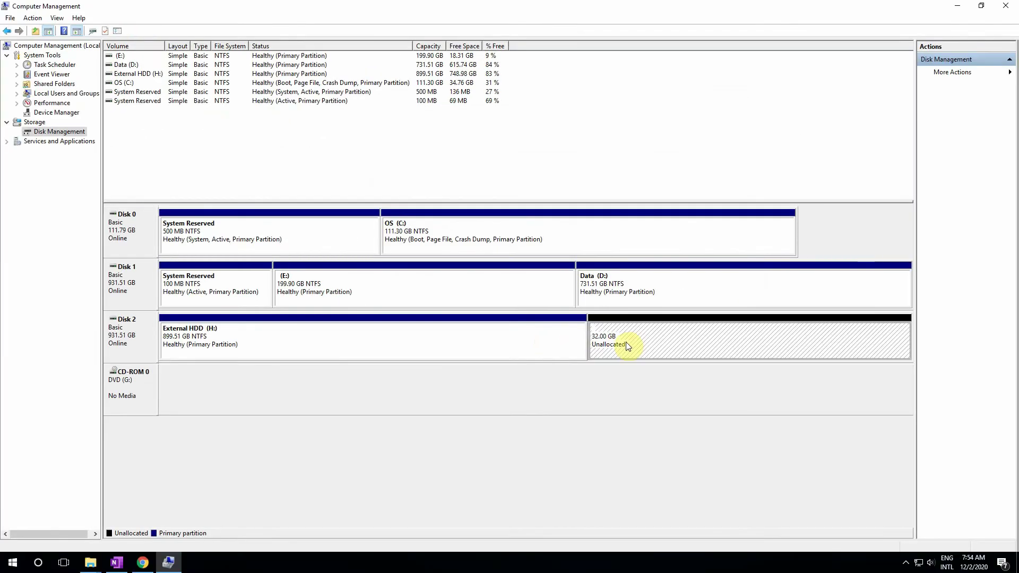
pyautogui.rightClick(627, 346)
pyautogui.click(650, 348)
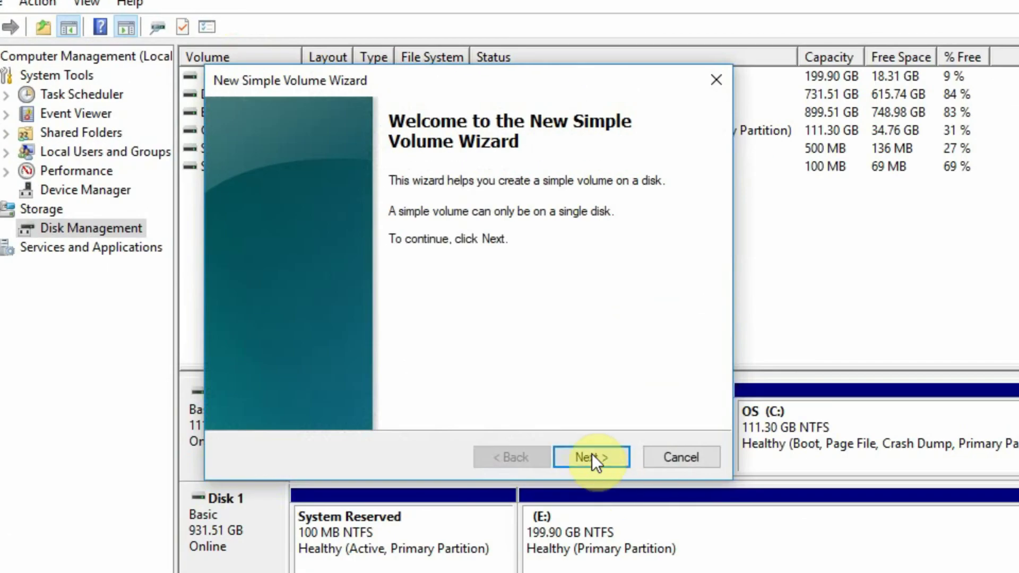
pyautogui.click(359, 282)
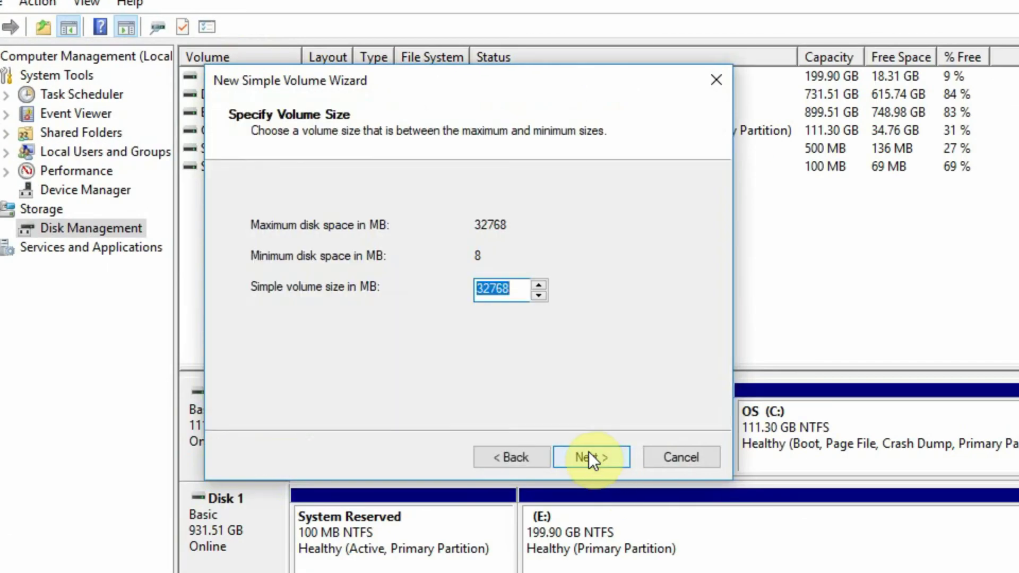
pyautogui.click(588, 452)
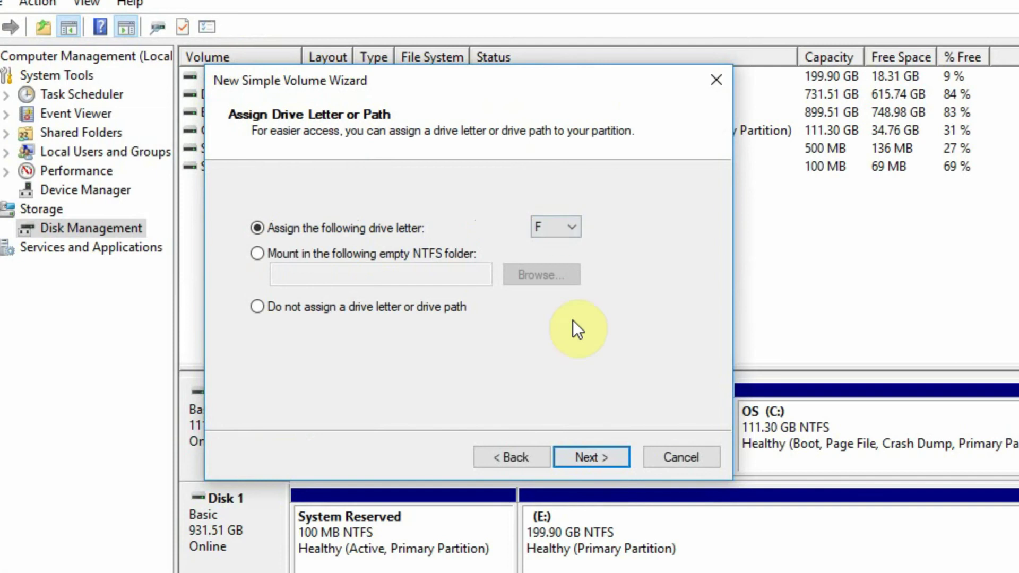
pyautogui.click(588, 455)
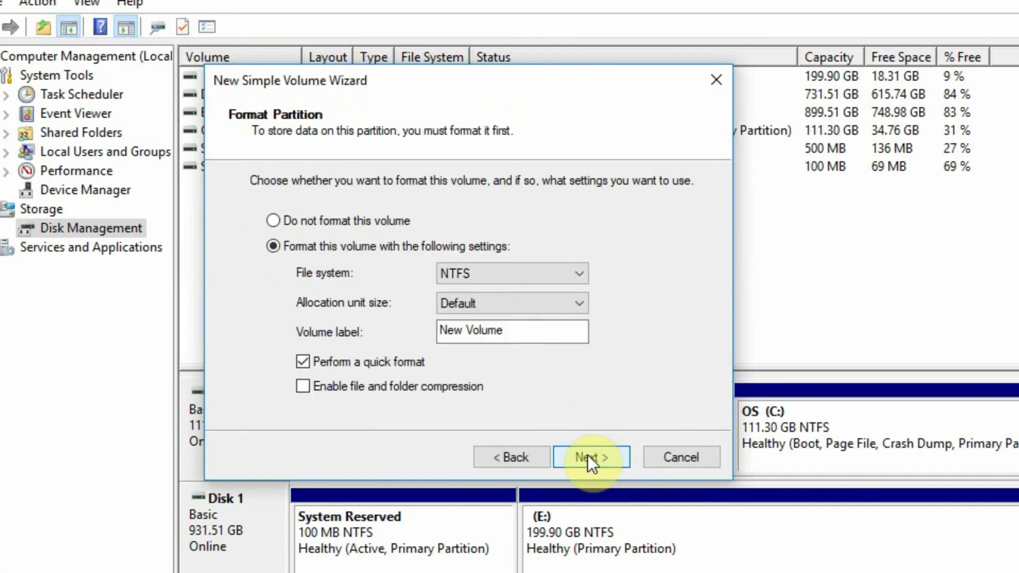
# Format the new volume as NTFS with the label "My windows boot" and finish creating it
pyautogui.click(507, 272)
pyautogui.click(507, 273)
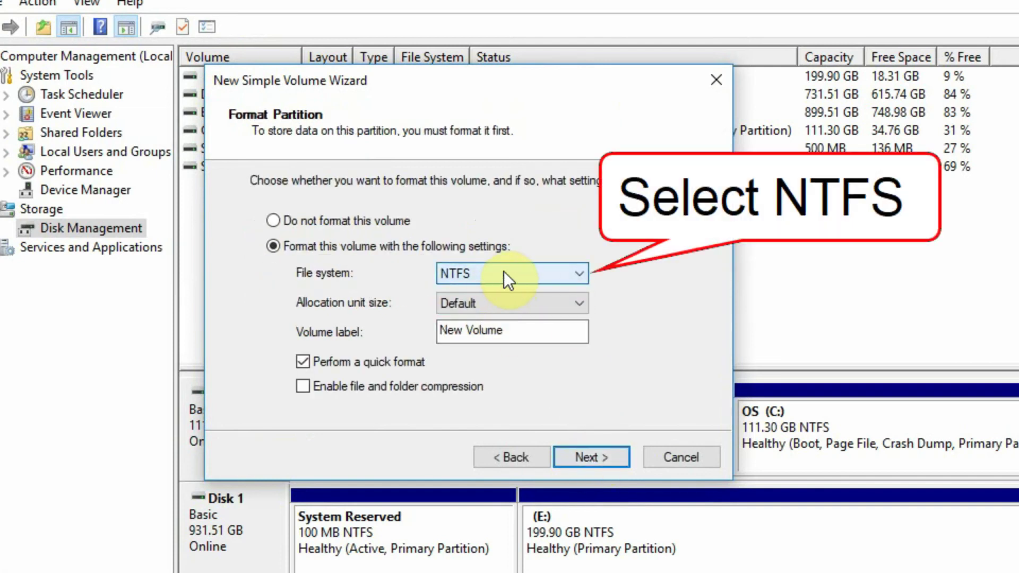
pyautogui.moveTo(518, 330); pyautogui.dragTo(266, 346)
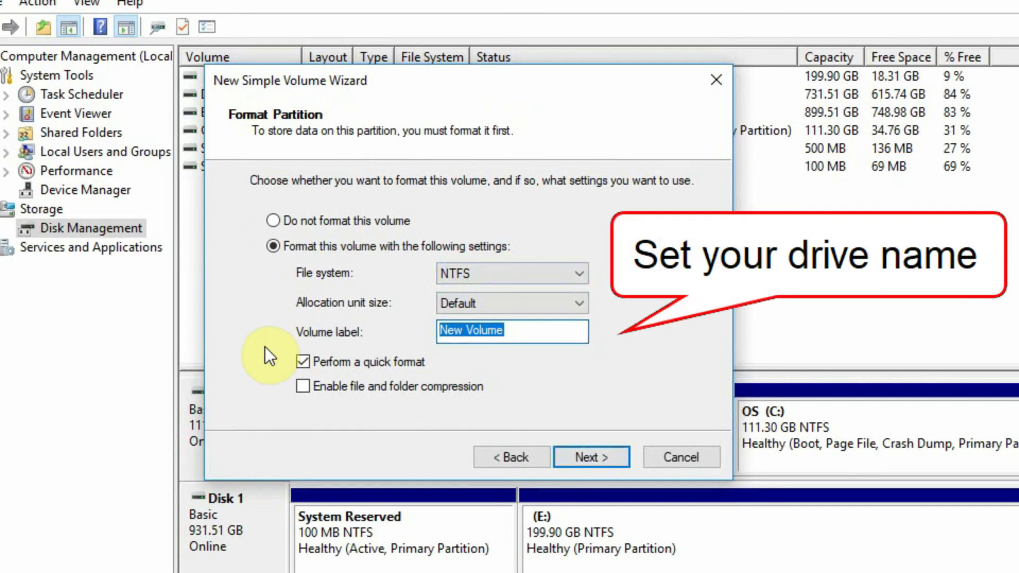
pyautogui.write('My')
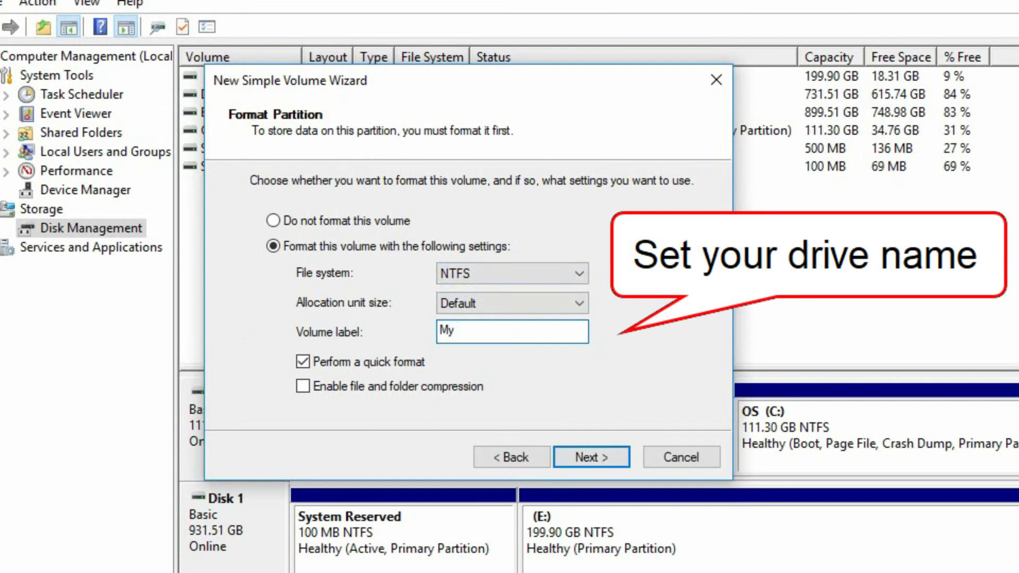
pyautogui.write(' windows')
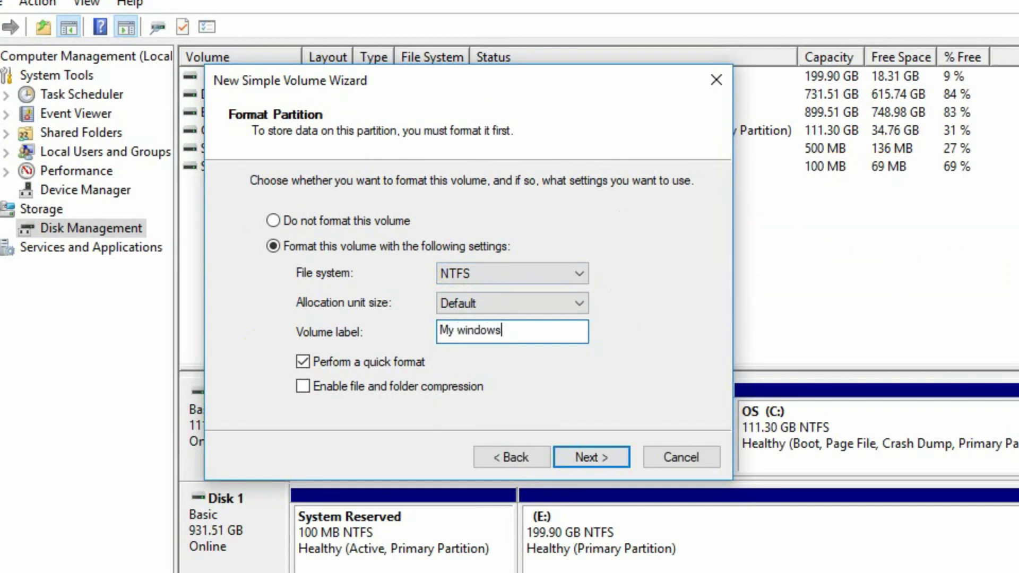
pyautogui.write(' boot')
pyautogui.click(574, 456)
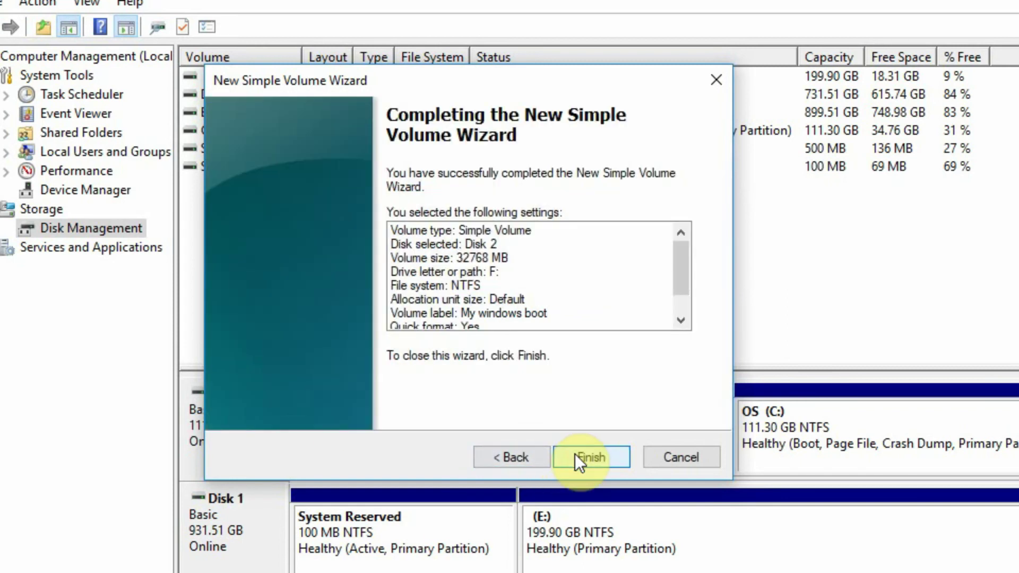
pyautogui.click(576, 455)
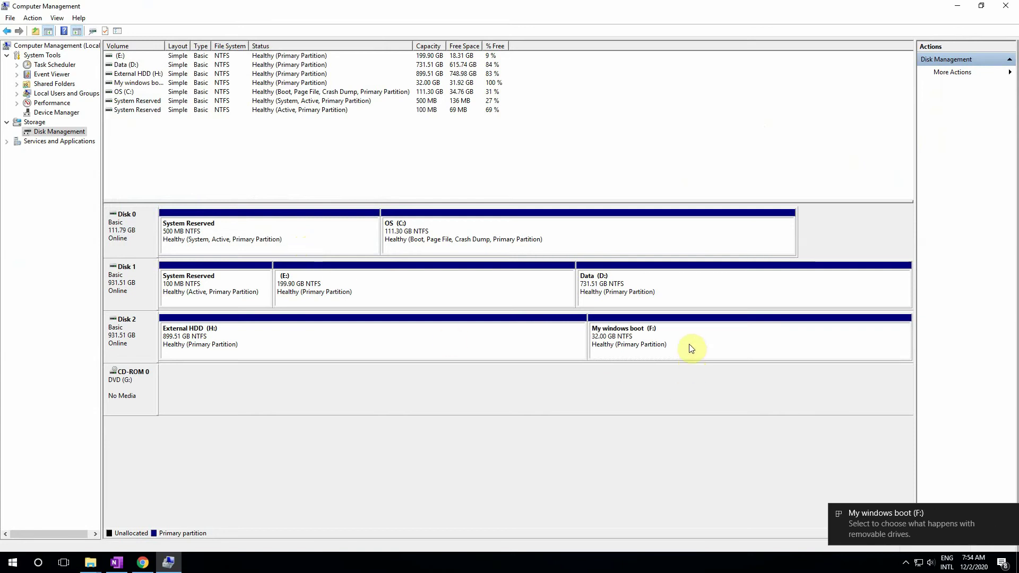
# Close Computer Management, refresh This PC to check the My windows boot (F:) drive, and close the window
pyautogui.click(1004, 6)
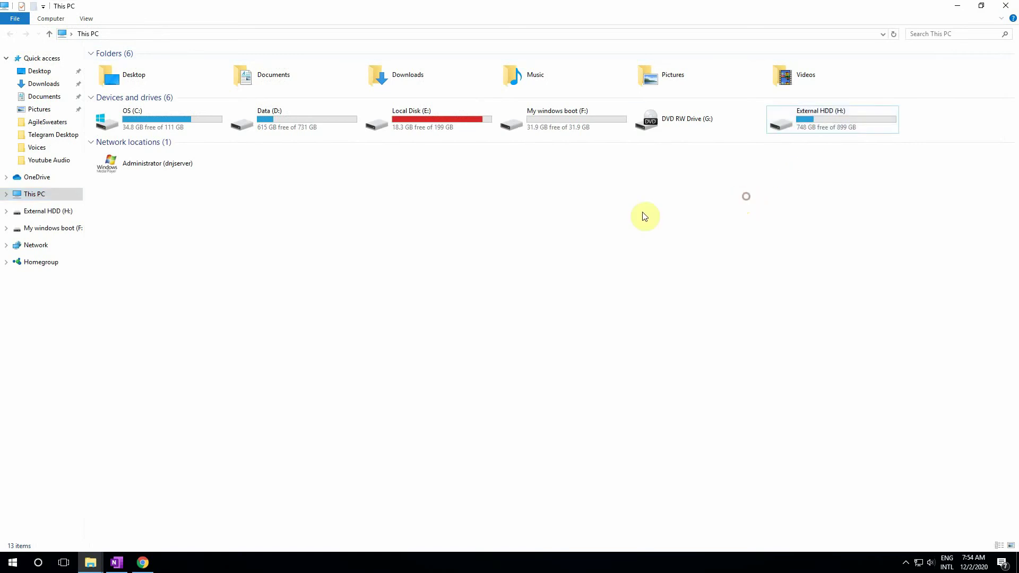
pyautogui.rightClick(510, 206)
pyautogui.click(532, 249)
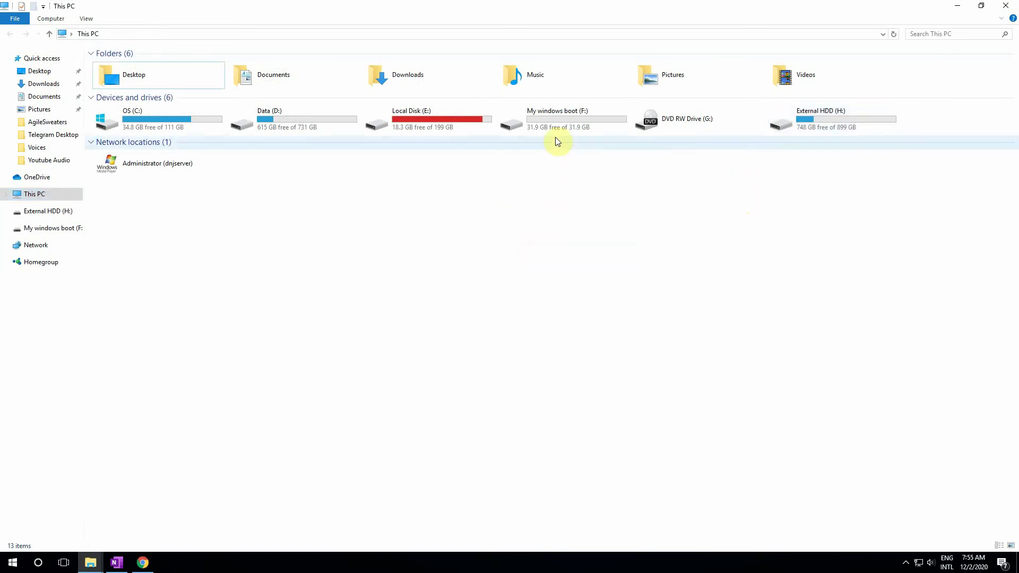
pyautogui.click(549, 120)
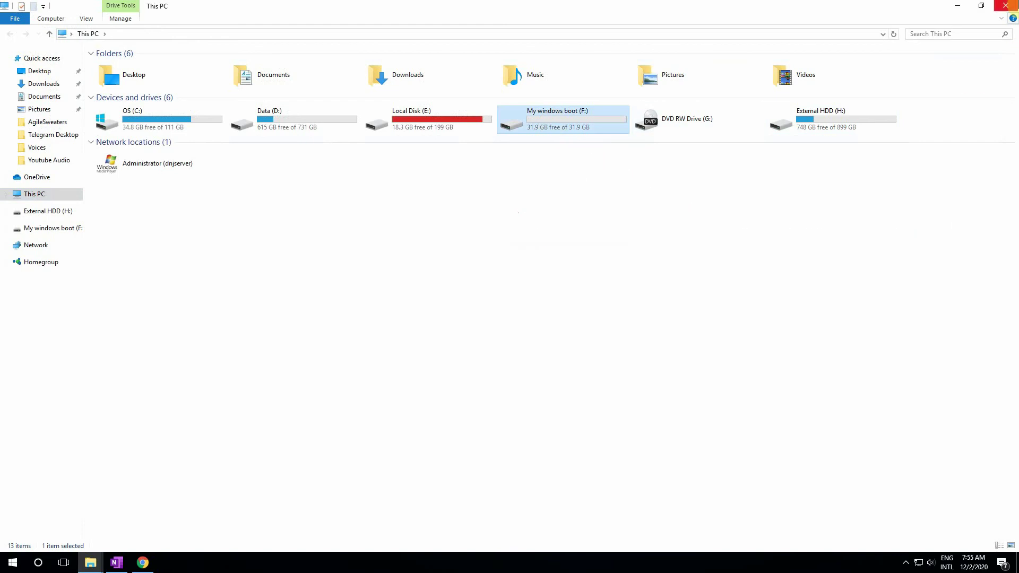
pyautogui.click(1005, 5)
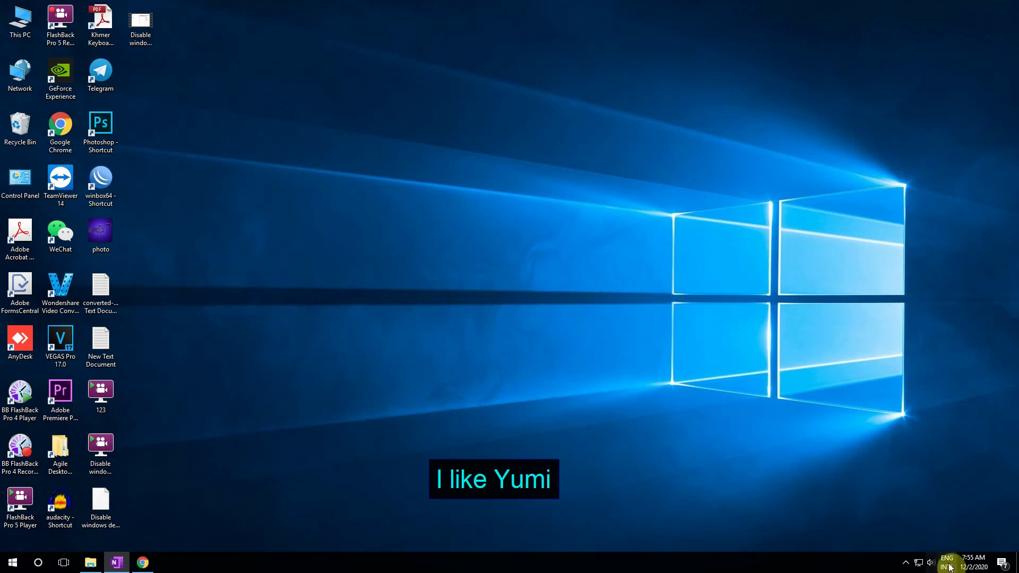
pyautogui.click(905, 564)
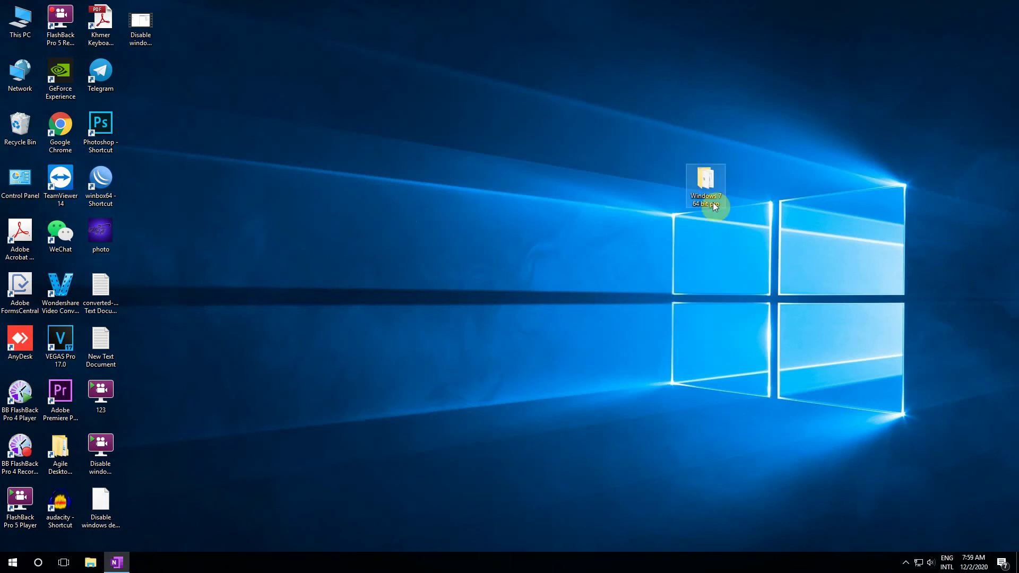
# Launch YUMI-2.0.4.9 from the desktop's Windows 7 64 bit pro folder, allow it to make changes, and accept its license agreement
pyautogui.doubleClick(708, 186)
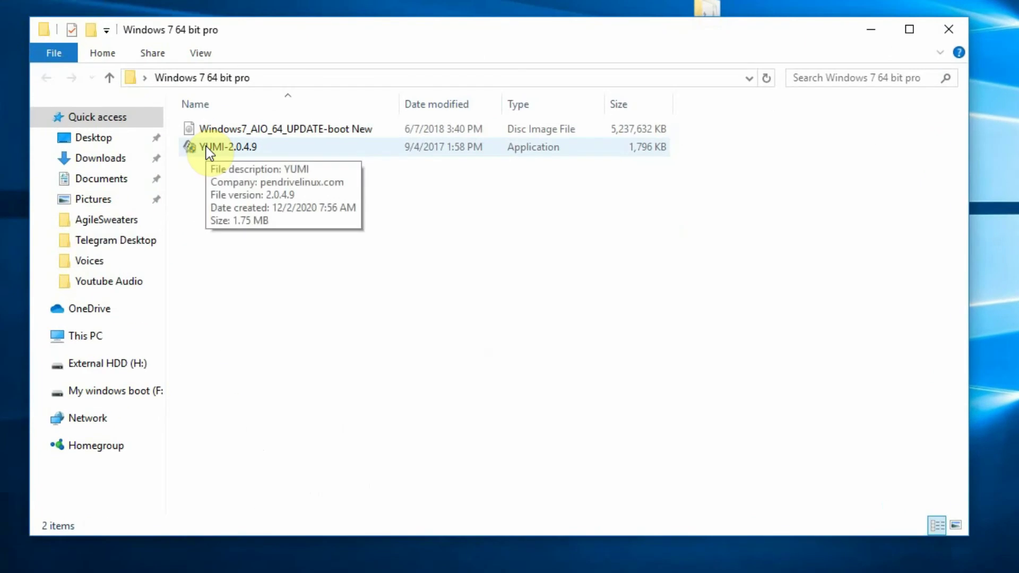
pyautogui.click(206, 146)
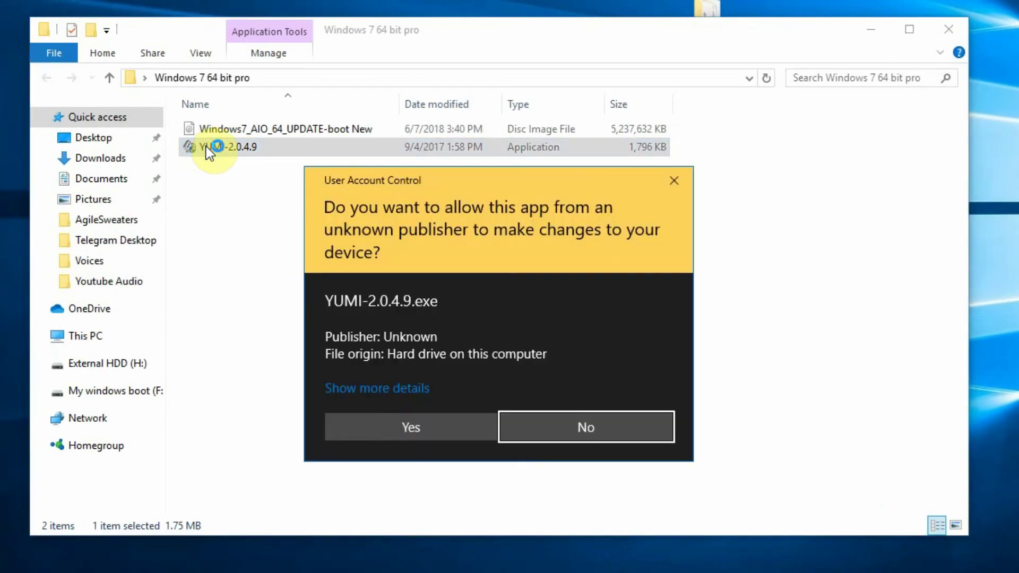
pyautogui.click(392, 423)
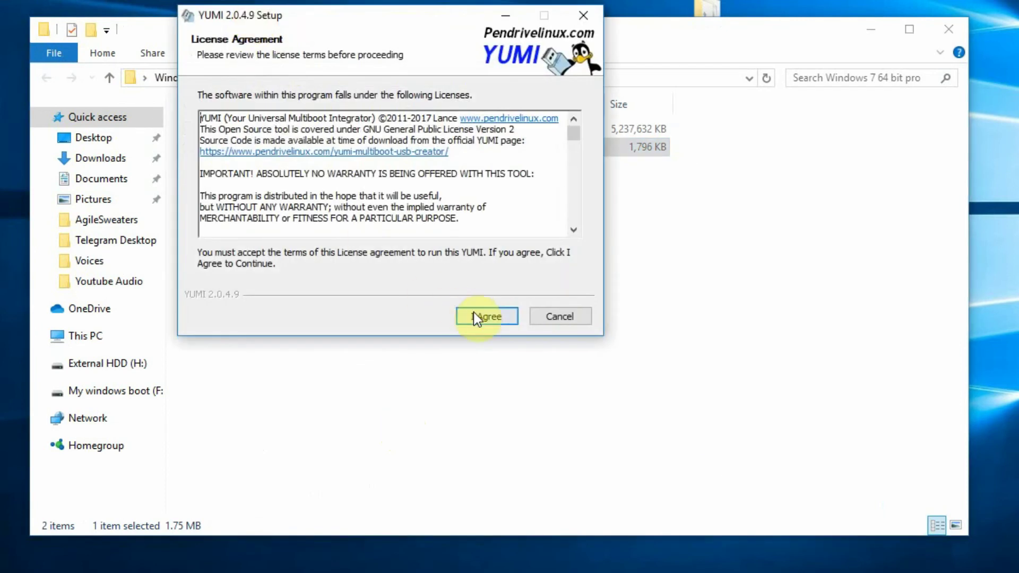
pyautogui.click(479, 315)
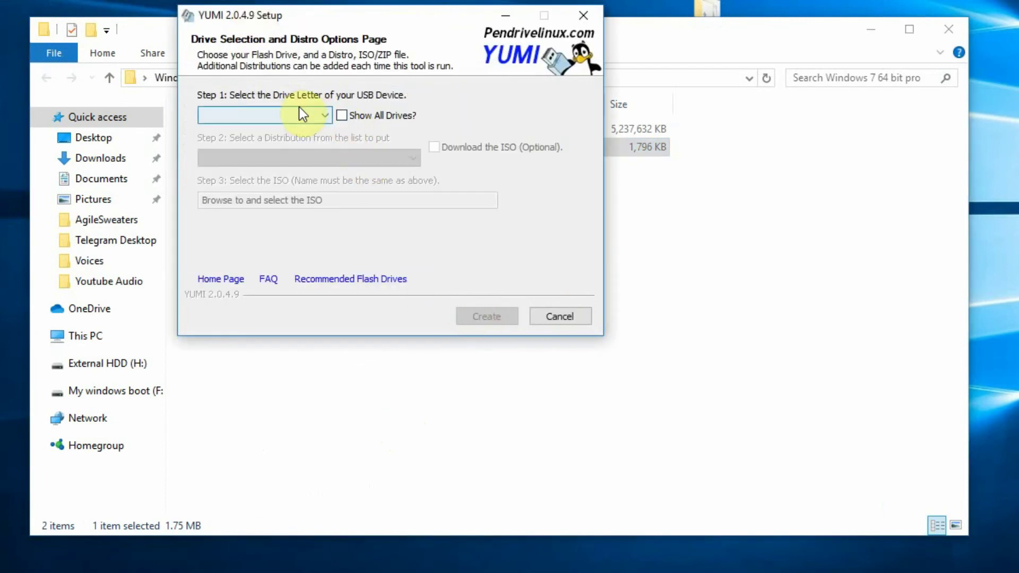
# Cancel the duplicate YUMI license window and reposition the remaining setup window
pyautogui.moveTo(296, 11); pyautogui.dragTo(538, 113)
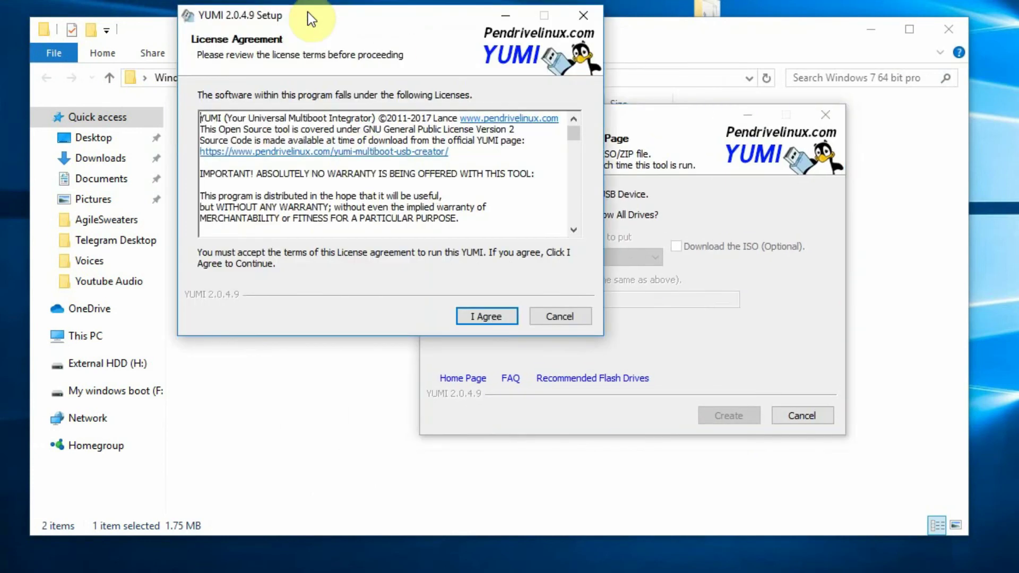
pyautogui.click(569, 314)
pyautogui.moveTo(582, 113); pyautogui.dragTo(599, 0)
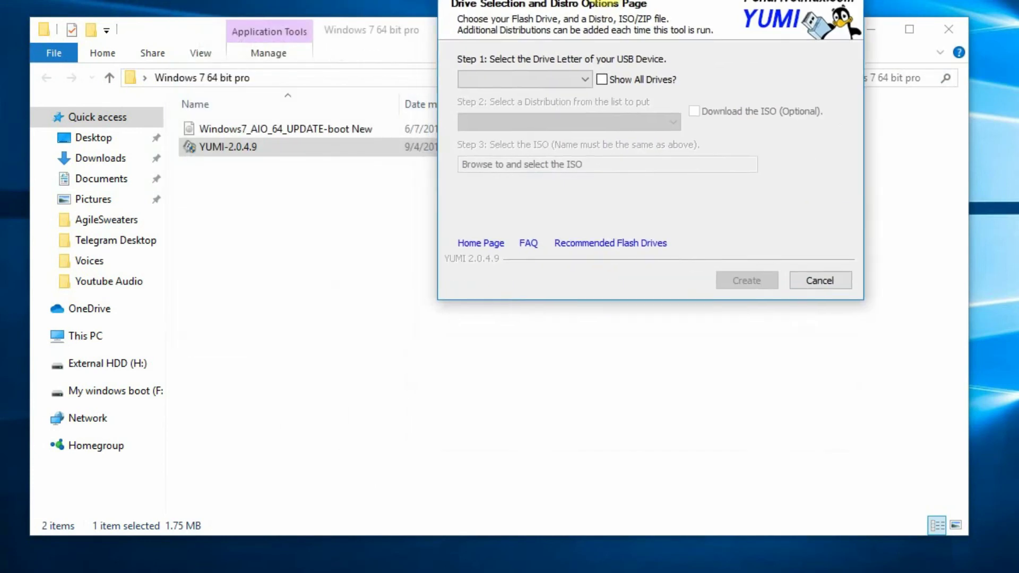
# Show all drives in YUMI and choose F:\My windows boot as the USB device
pyautogui.click(601, 77)
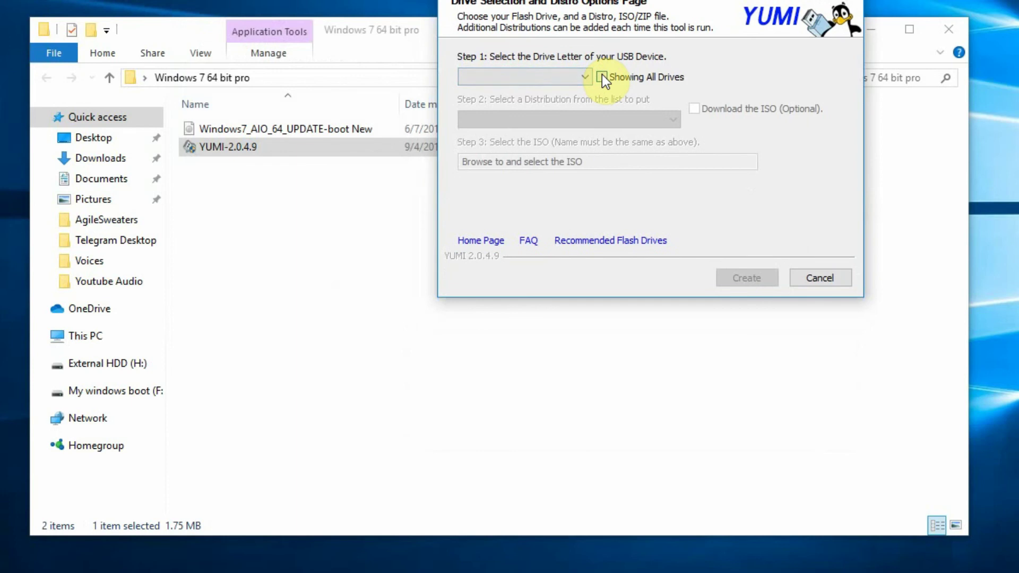
pyautogui.click(583, 78)
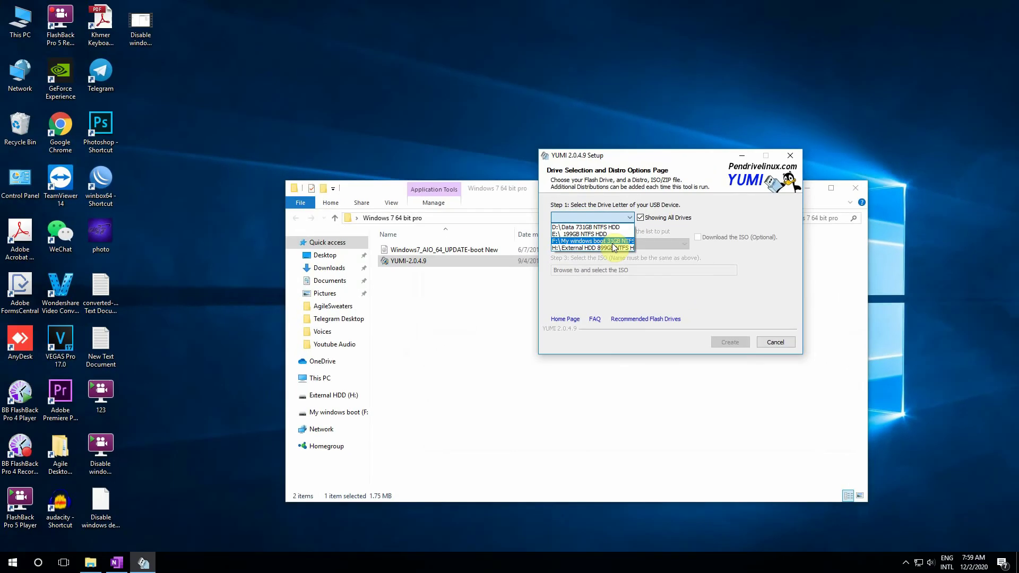
pyautogui.click(613, 242)
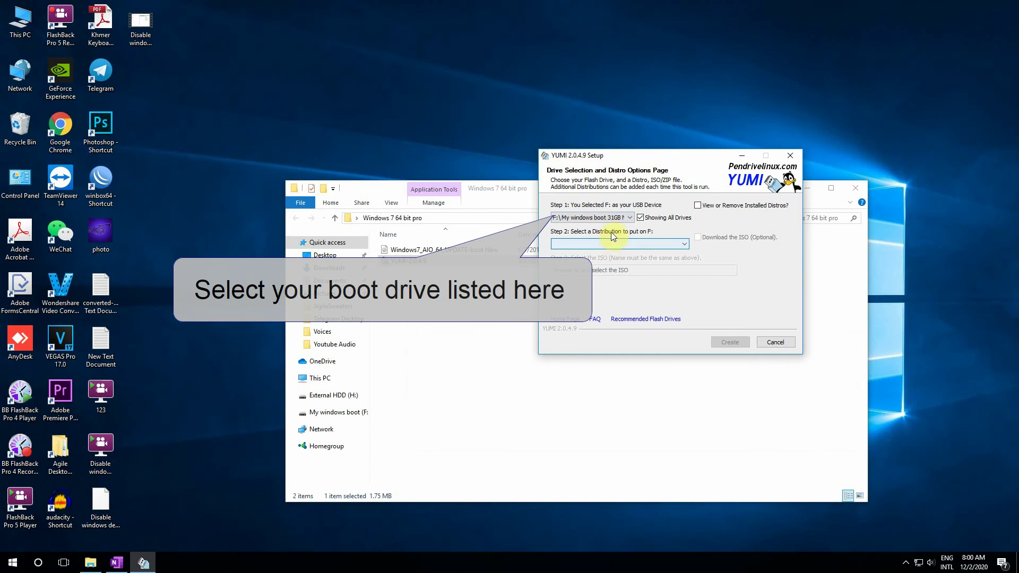
# Open a File Explorer window beside YUMI and check the My windows boot (F:) drive in This PC
pyautogui.press('super+e')
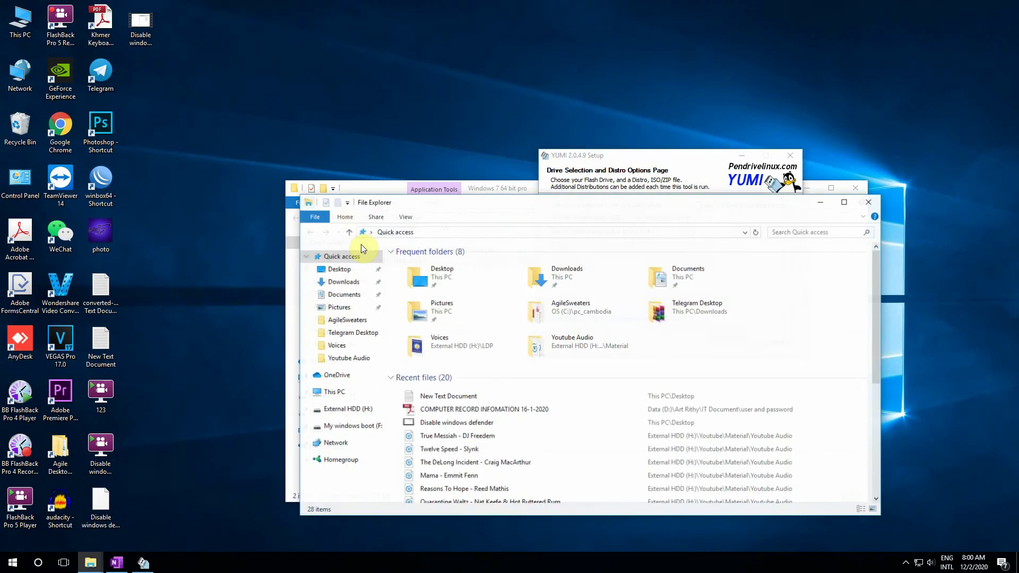
pyautogui.moveTo(668, 213); pyautogui.dragTo(277, 79)
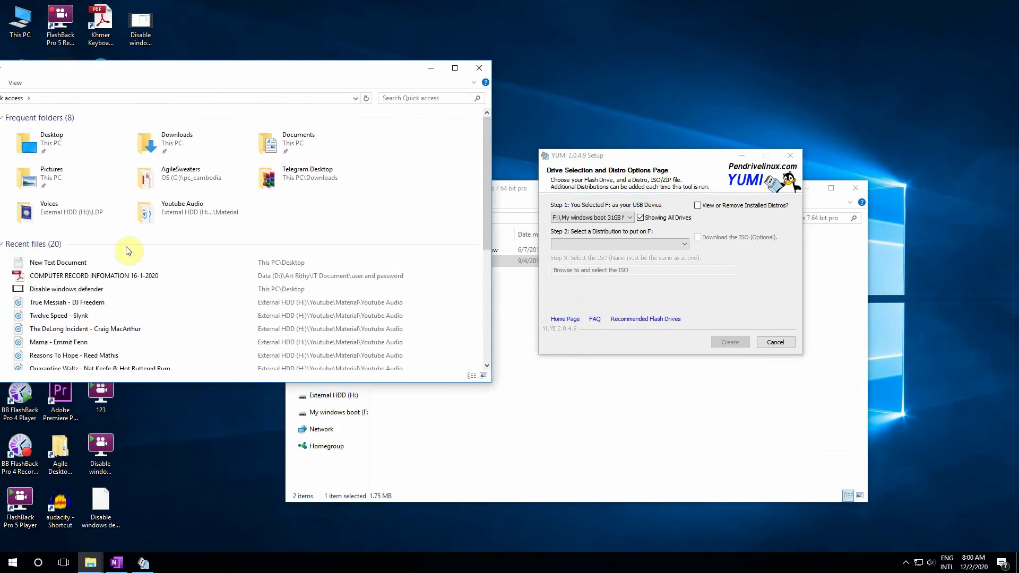
pyautogui.moveTo(137, 106); pyautogui.dragTo(330, 89)
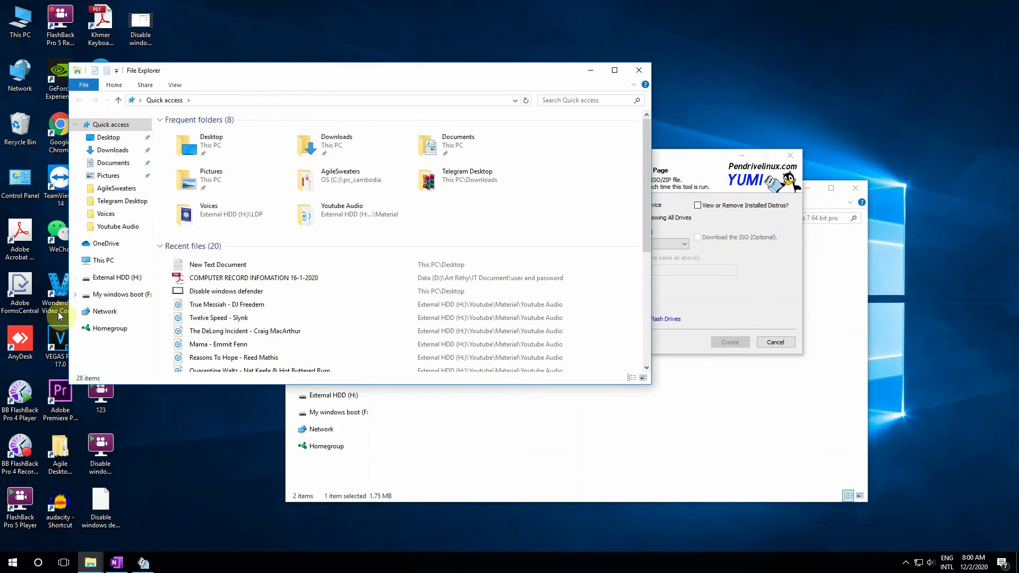
pyautogui.click(102, 262)
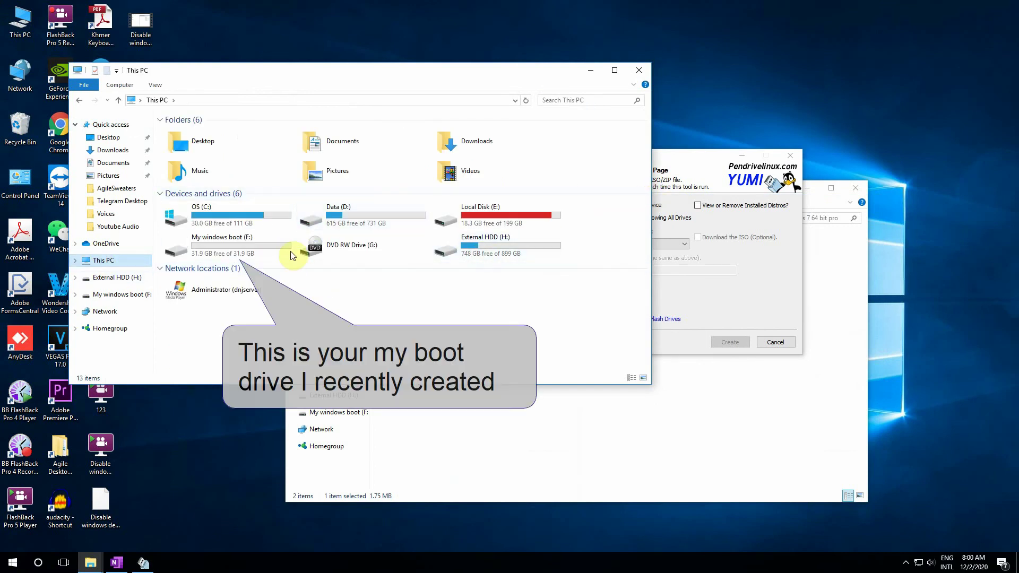
pyautogui.click(267, 250)
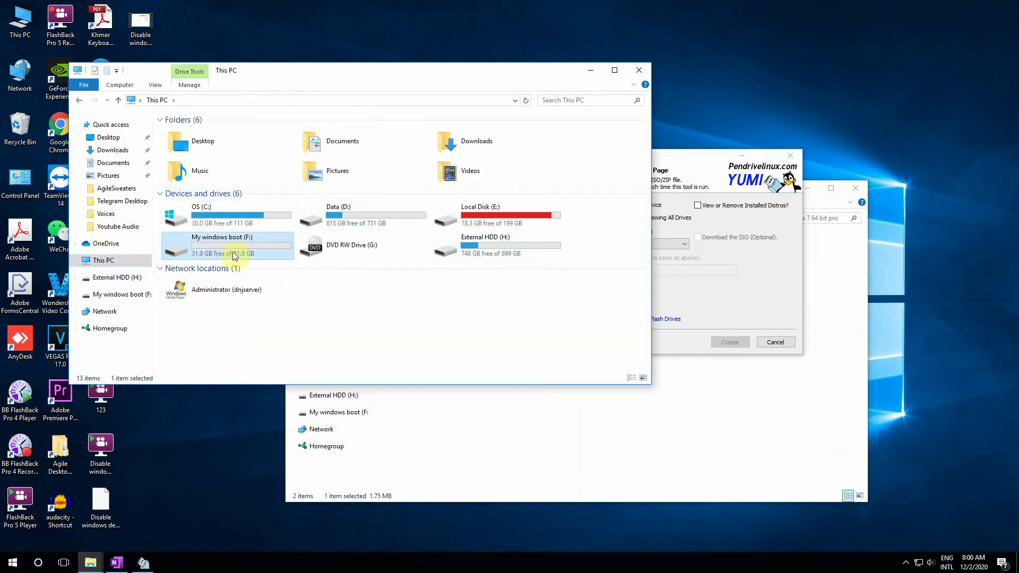
# Reselect F:\My windows boot as YUMI's USB device and choose Single Windows Vista/7/8/10 Installer as the distribution
pyautogui.click(711, 312)
pyautogui.click(592, 218)
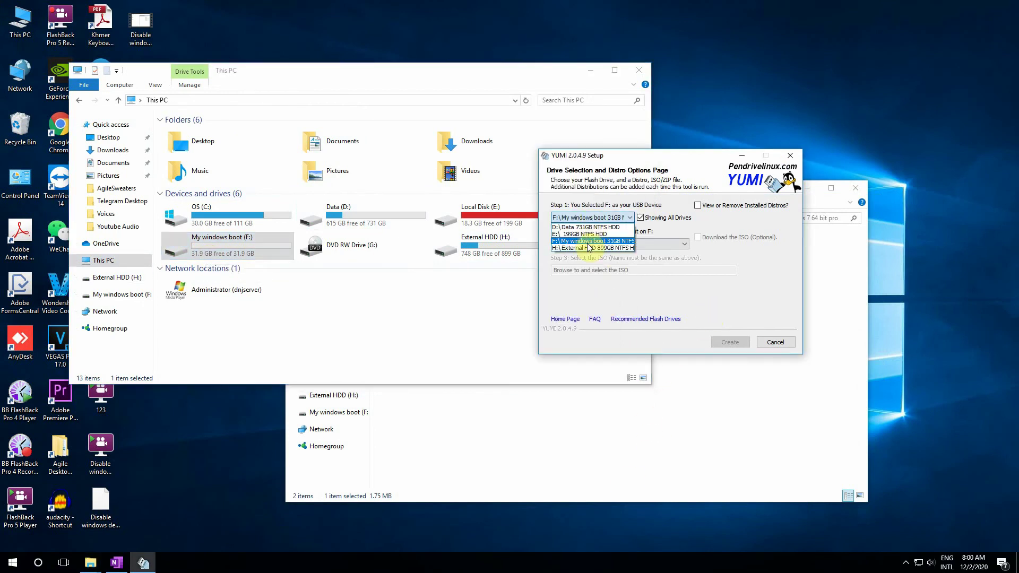
pyautogui.click(587, 242)
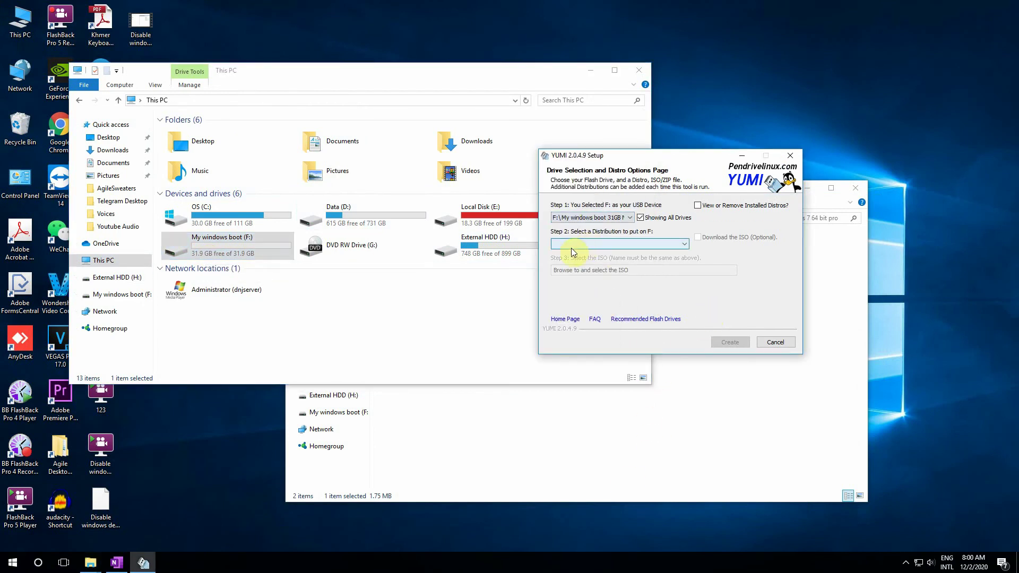
pyautogui.click(687, 242)
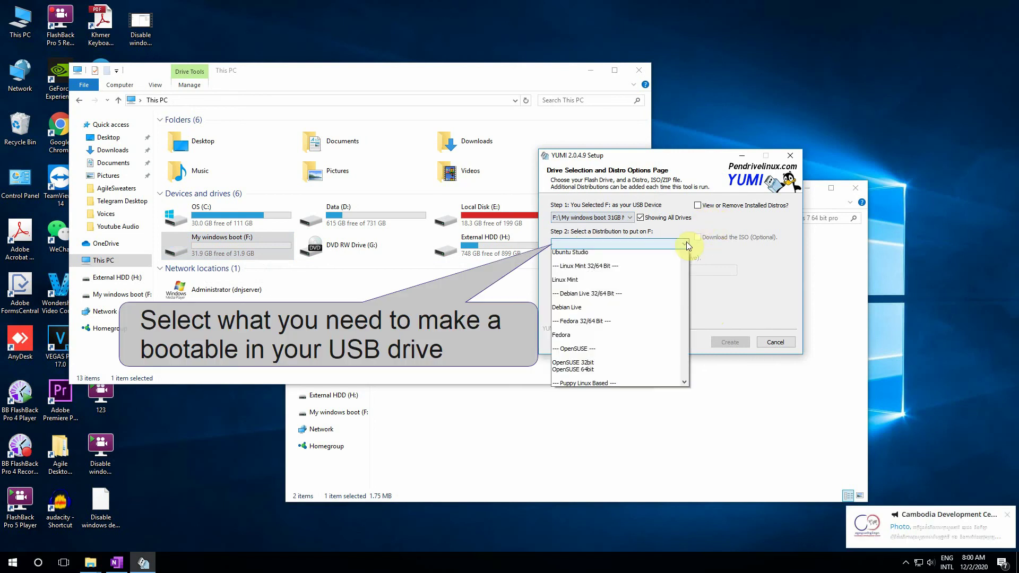
pyautogui.moveTo(686, 265); pyautogui.dragTo(676, 431)
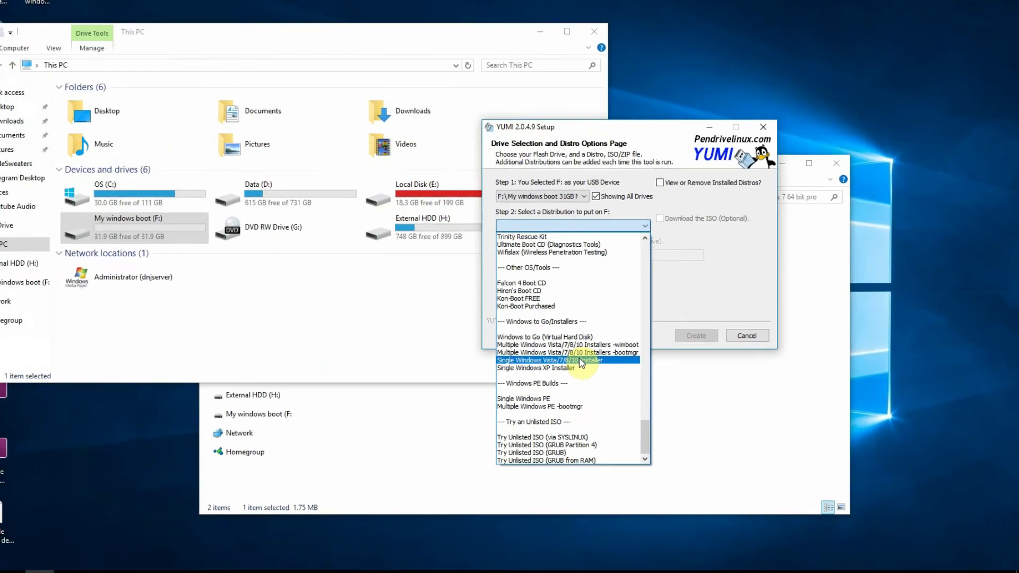
pyautogui.click(411, 345)
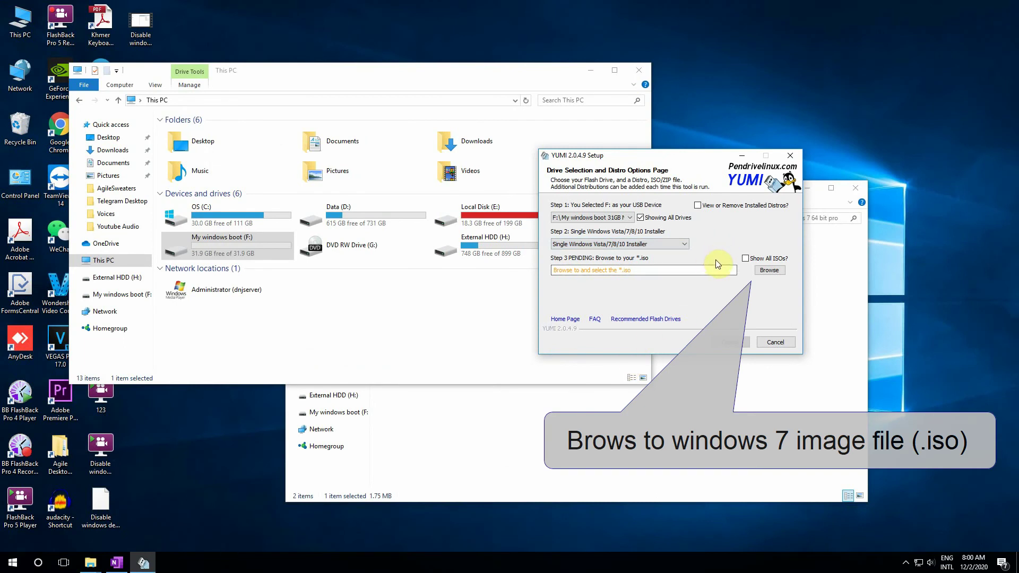
# Load the Windows7_AIO_64_UPDATE-boot New ISO from the desktop's Windows 7 64 bit pro folder into YUMI
pyautogui.click(775, 271)
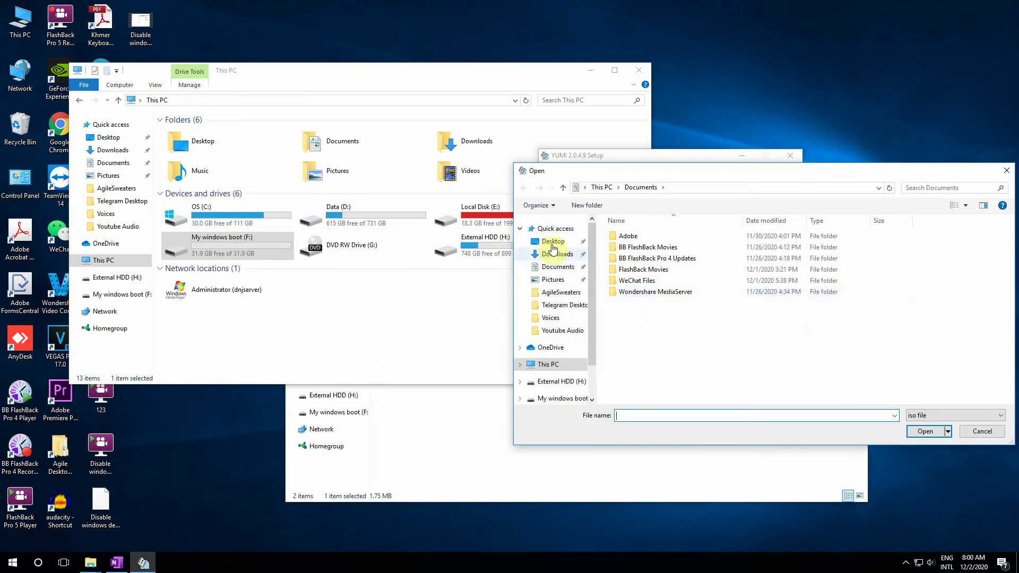
pyautogui.click(553, 244)
pyautogui.click(638, 239)
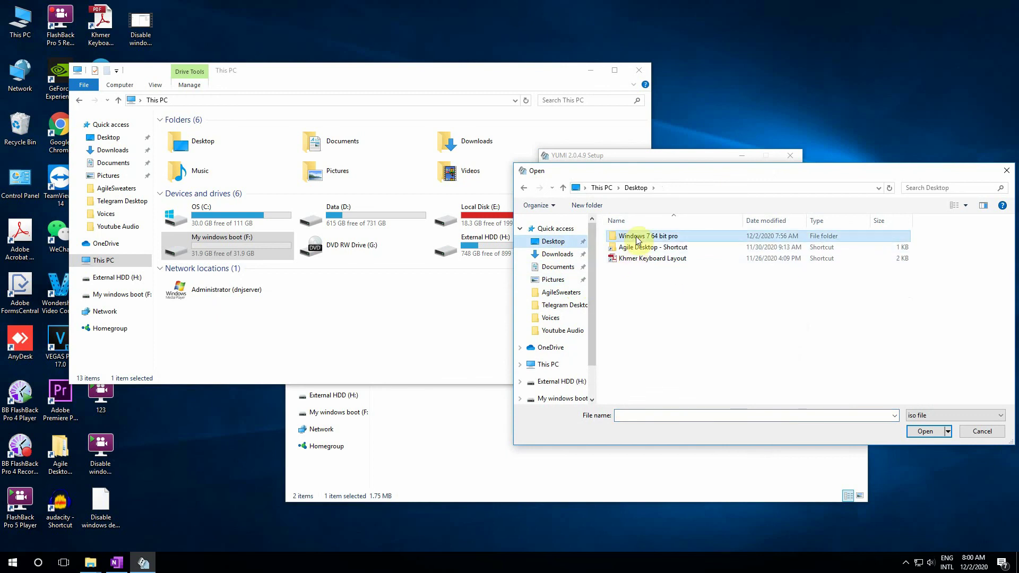
pyautogui.doubleClick(638, 239)
pyautogui.click(638, 236)
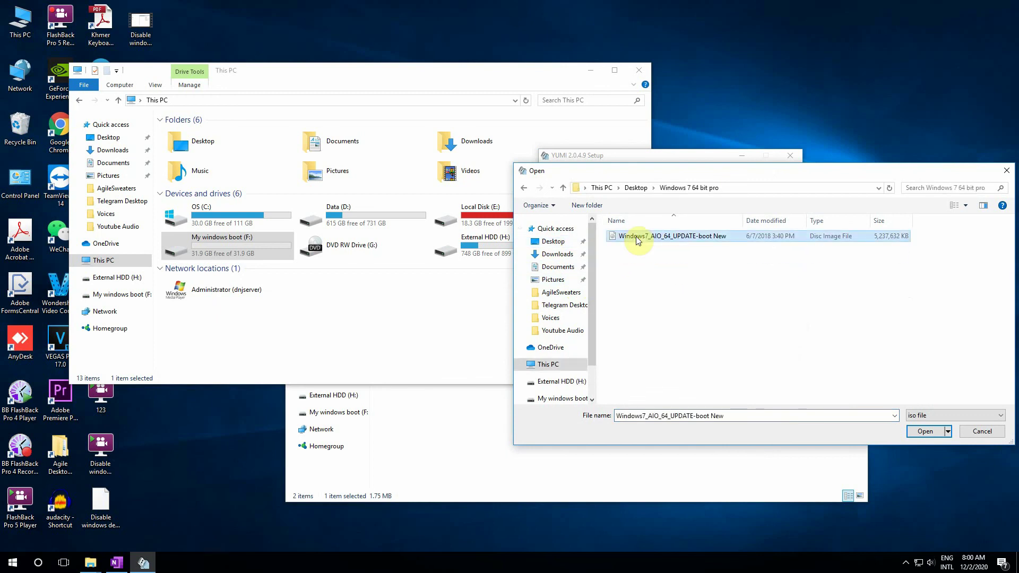
pyautogui.click(932, 434)
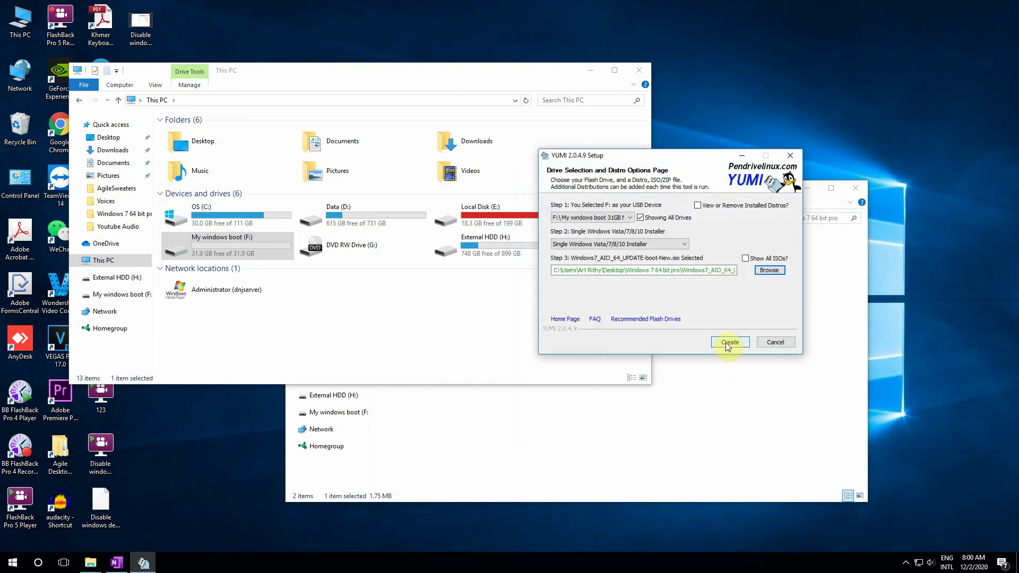
# Start creating the bootable F: drive, confirm the listed actions, and move the extraction progress window clear of YUMI
pyautogui.click(729, 343)
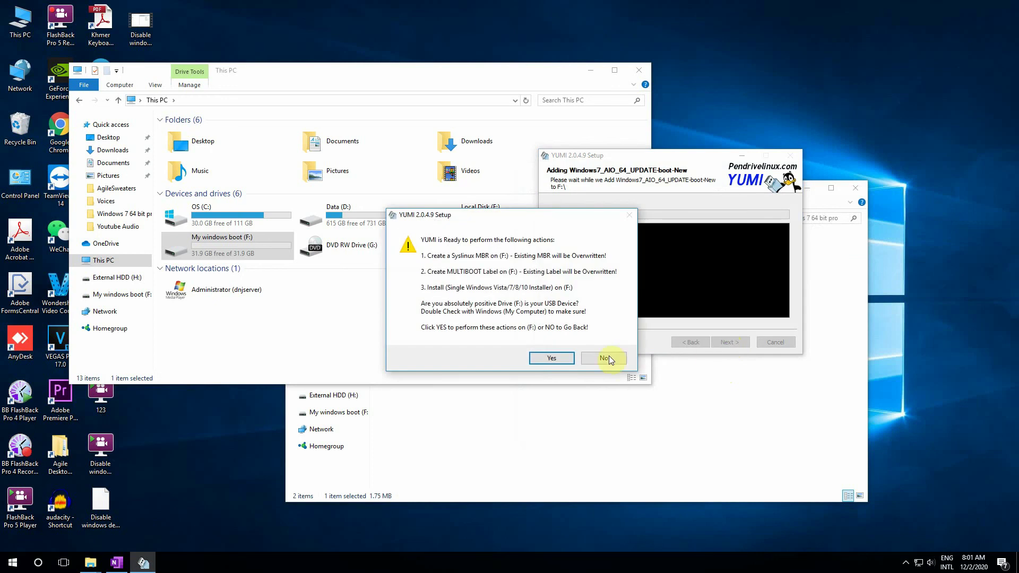
pyautogui.click(552, 358)
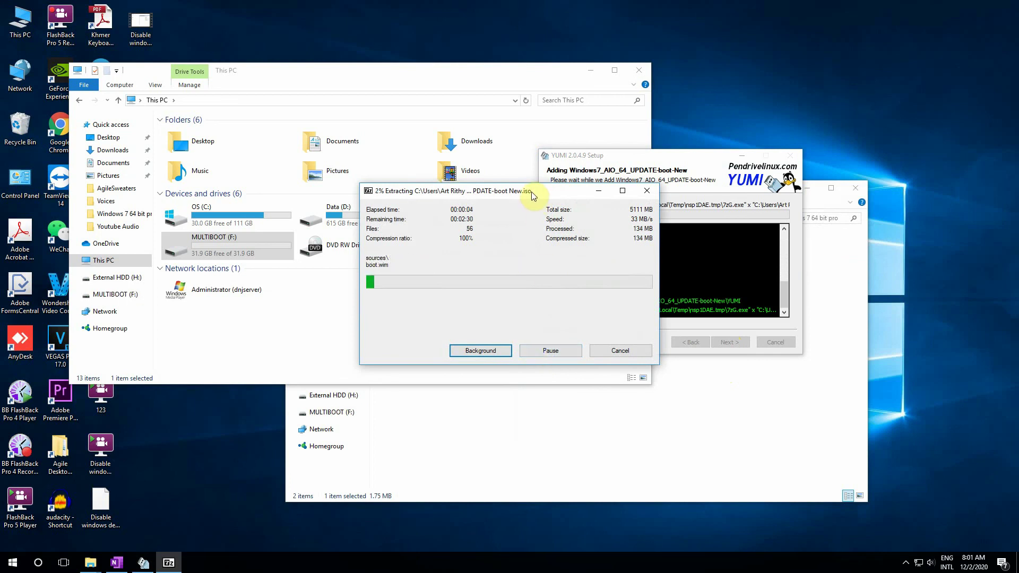
pyautogui.moveTo(533, 196); pyautogui.dragTo(400, 156)
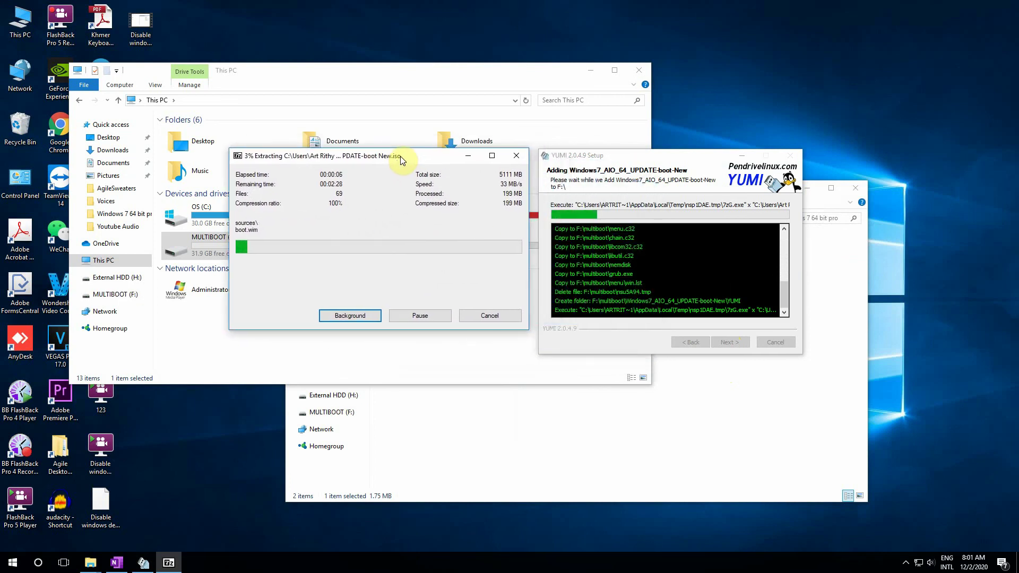
# Close the This PC window and move the Windows 7 64 bit pro folder window below YUMI
pyautogui.click(632, 75)
pyautogui.click(632, 75)
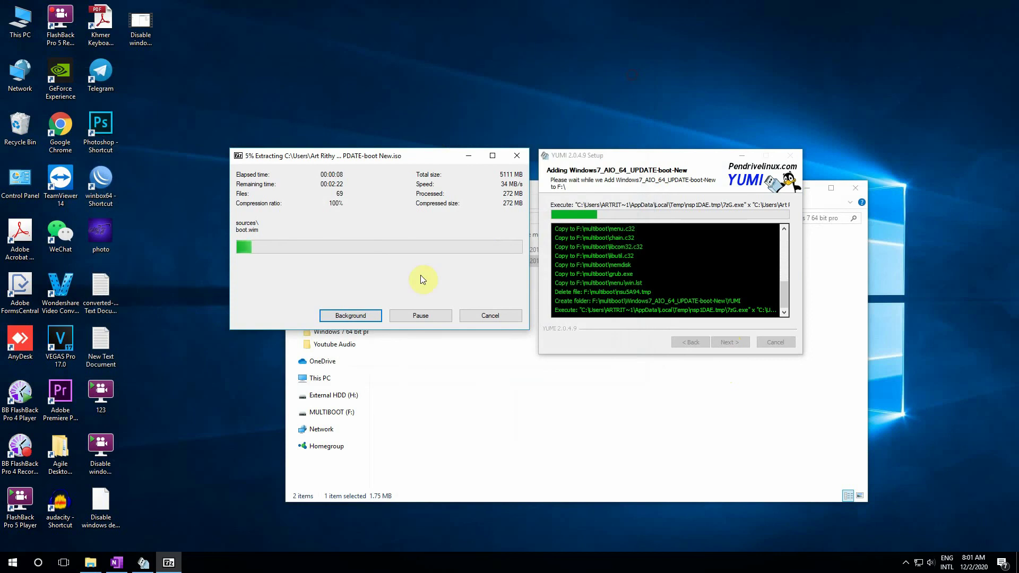
pyautogui.click(507, 439)
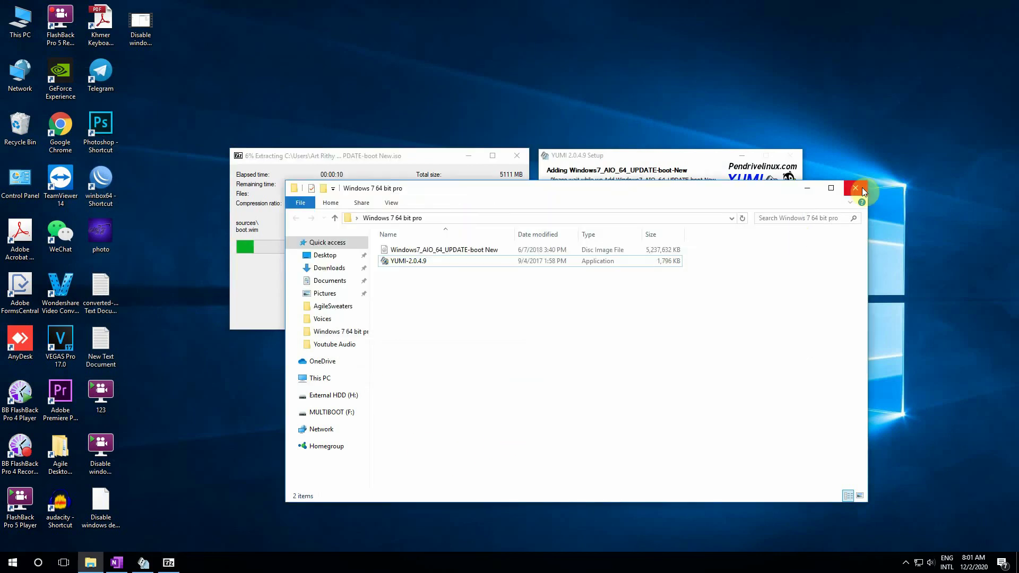
pyautogui.moveTo(761, 196); pyautogui.dragTo(747, 377)
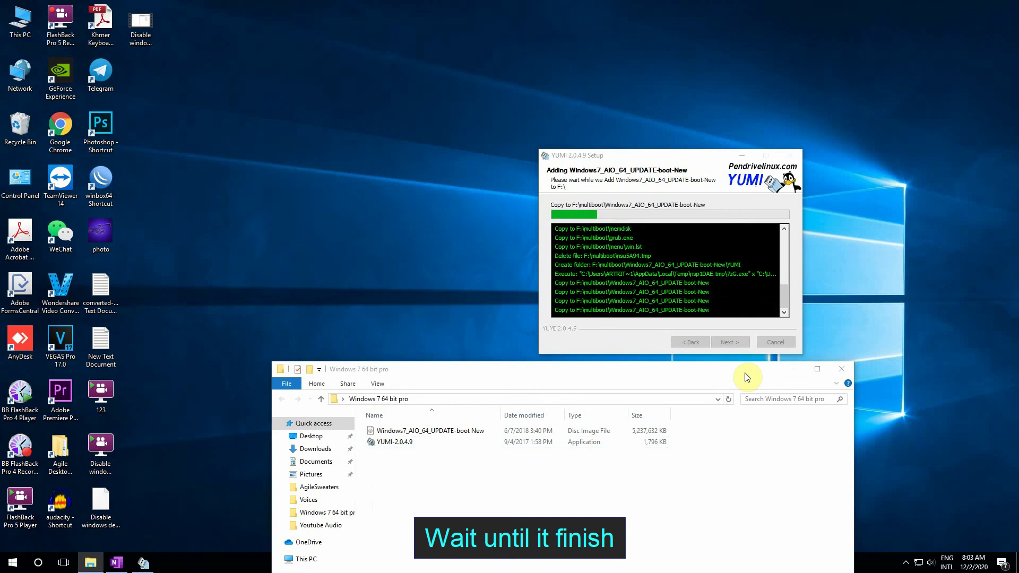
# Once the YUMI process is complete, decline adding more ISOs or distros to F: and finish the setup
pyautogui.click(746, 373)
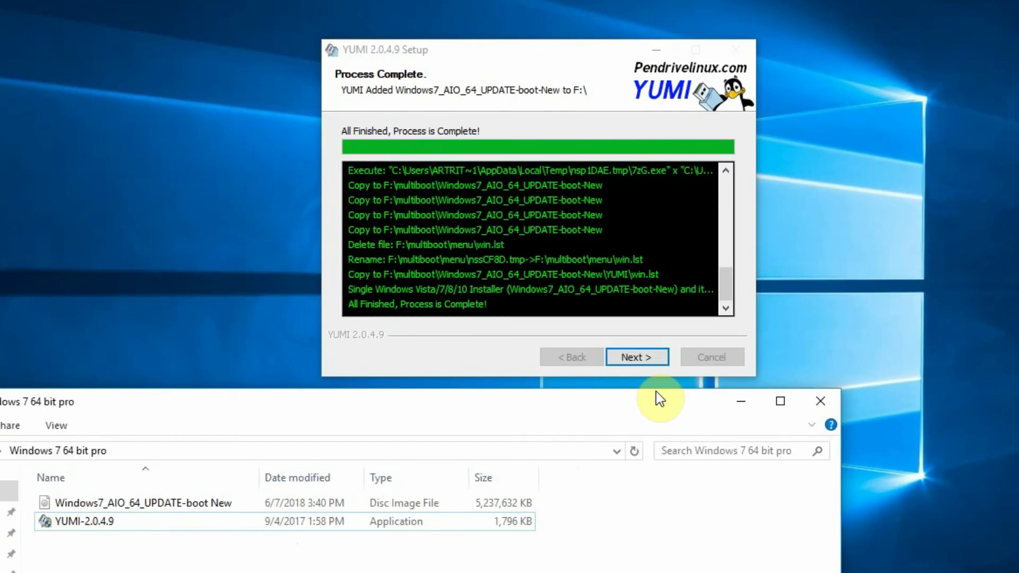
pyautogui.click(623, 358)
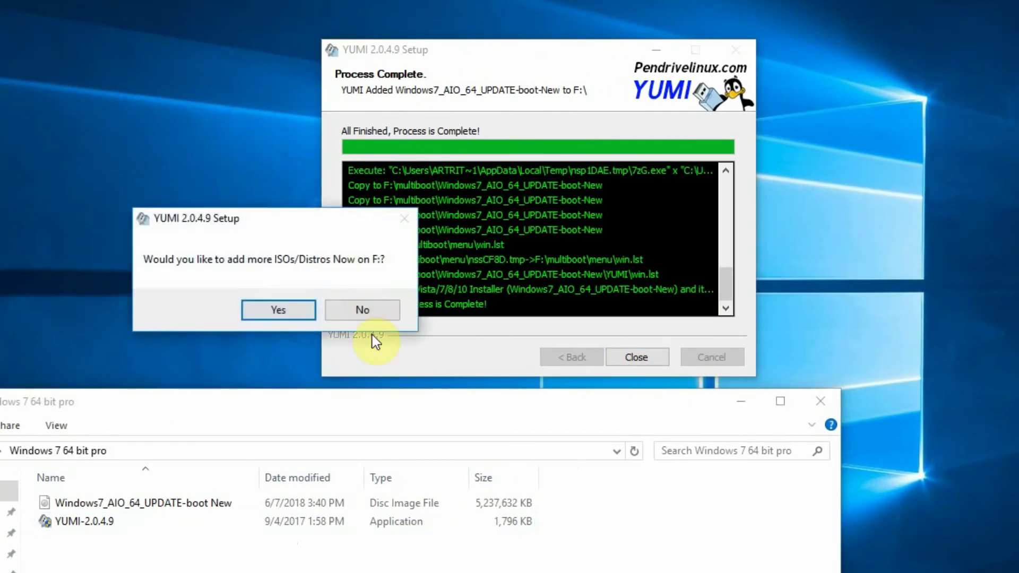
pyautogui.click(344, 312)
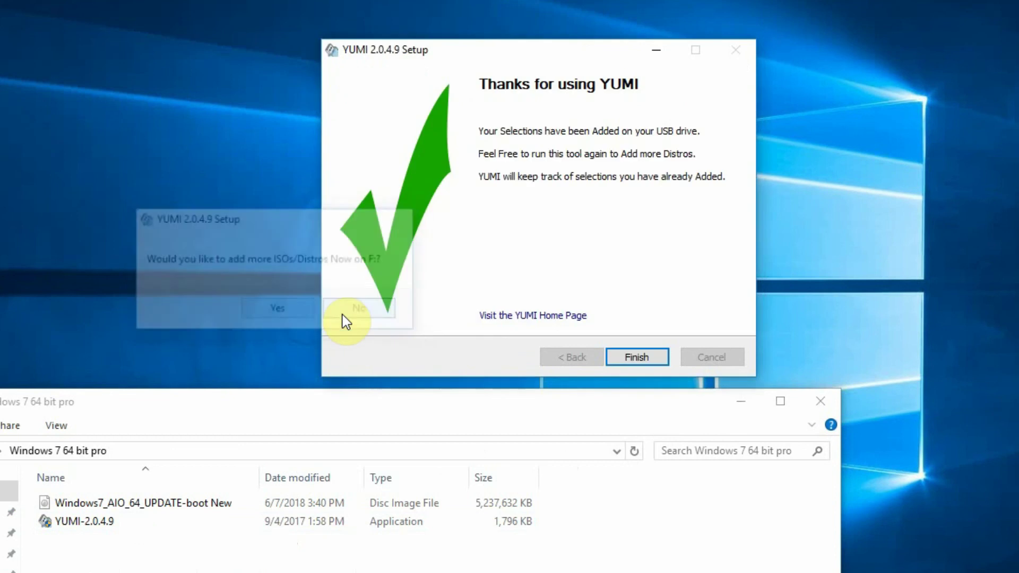
pyautogui.click(652, 365)
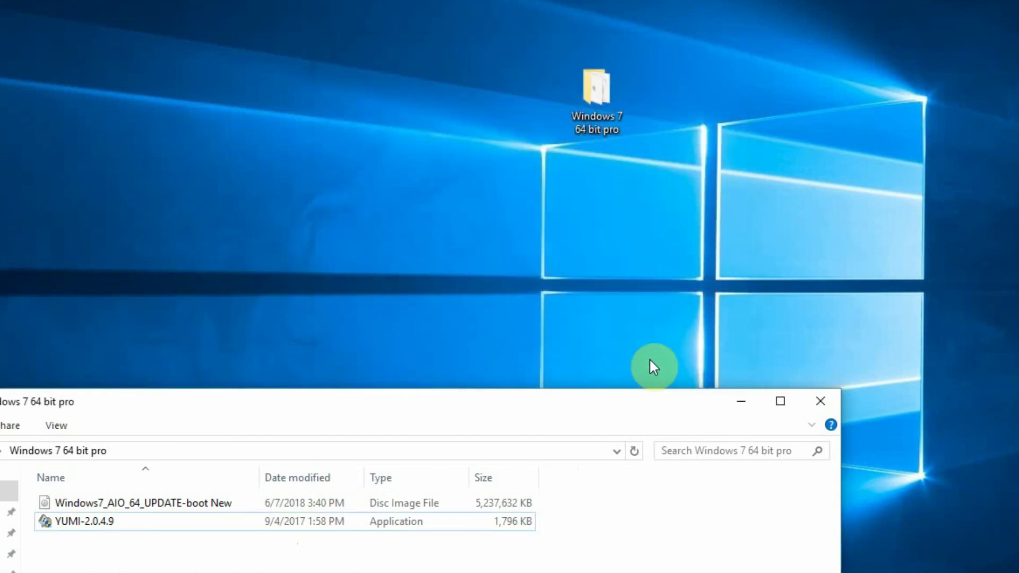
# Maximize the folder window, inspect the MULTIBOOT (F:) drive's files from This PC, and return to the desktop
pyautogui.click(782, 405)
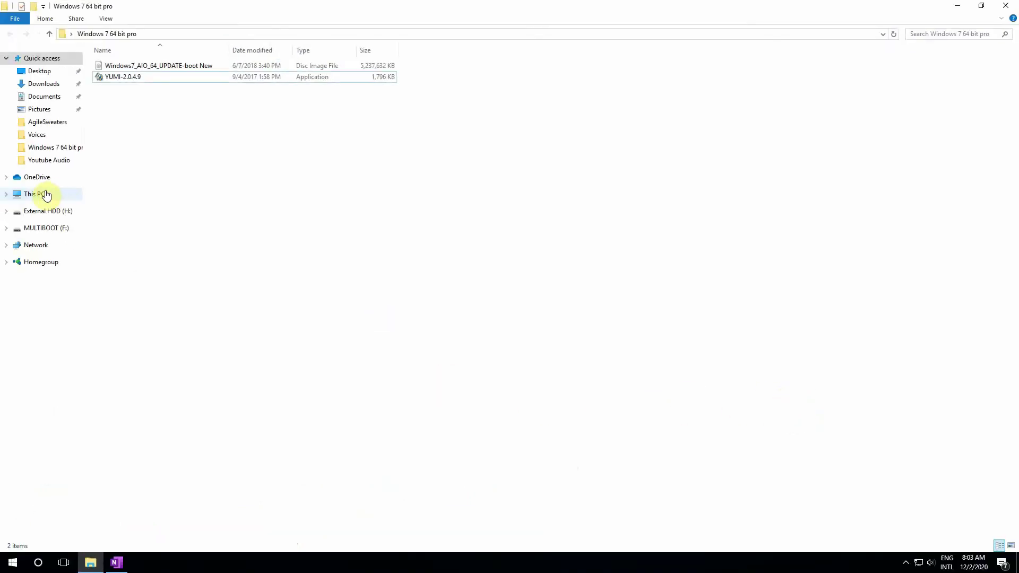
pyautogui.click(37, 193)
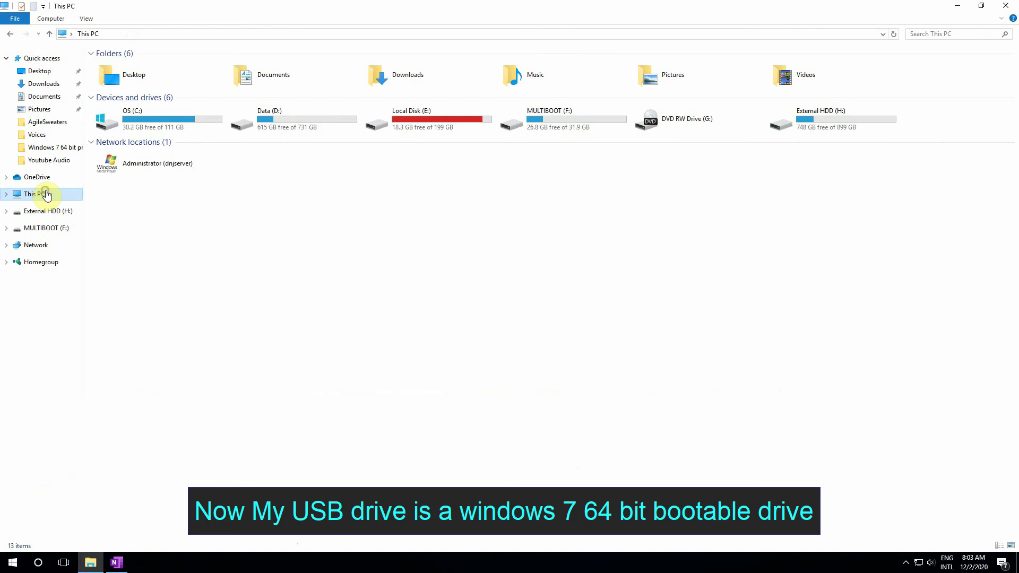
pyautogui.click(557, 124)
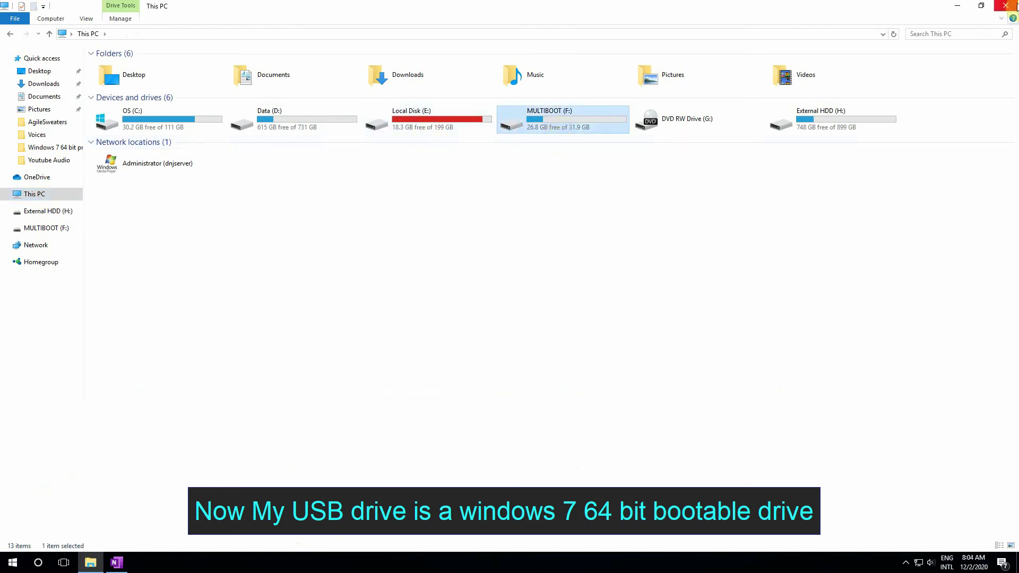
pyautogui.doubleClick(532, 127)
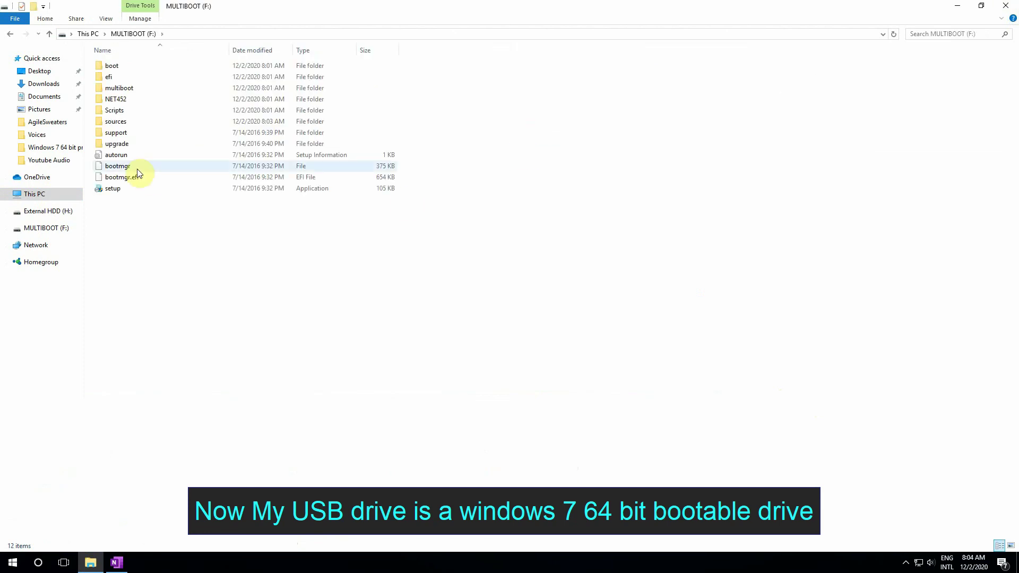
pyautogui.click(957, 5)
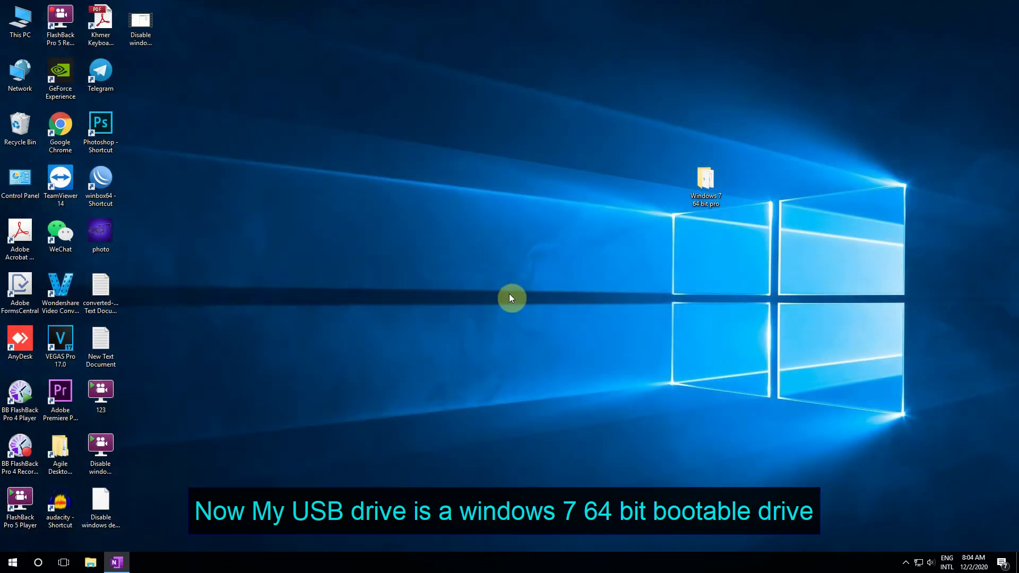
# Refresh the desktop and safely eject the StoreJet Transcend external drive
pyautogui.rightClick(510, 299)
pyautogui.click(528, 332)
pyautogui.click(905, 563)
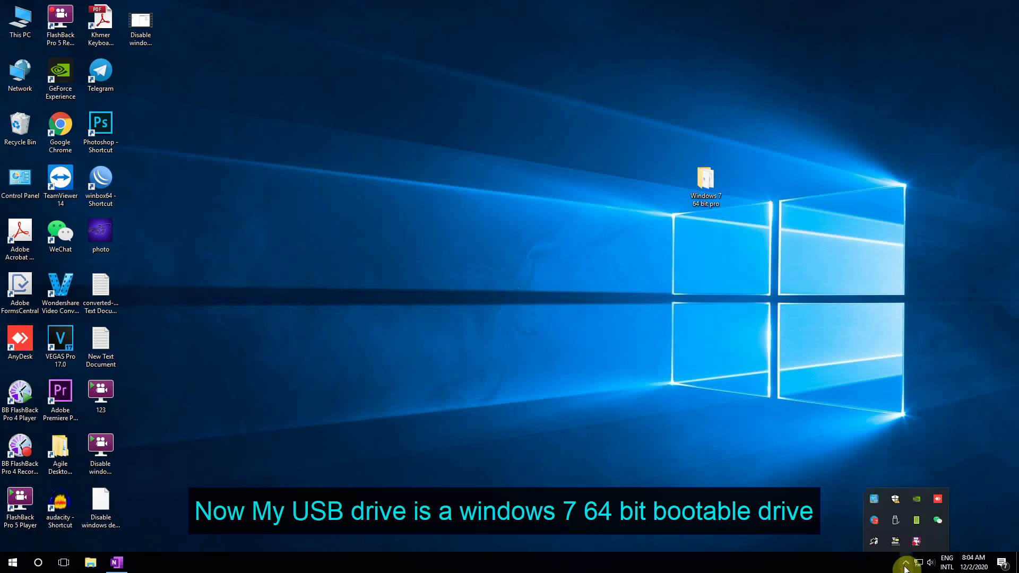
pyautogui.click(896, 527)
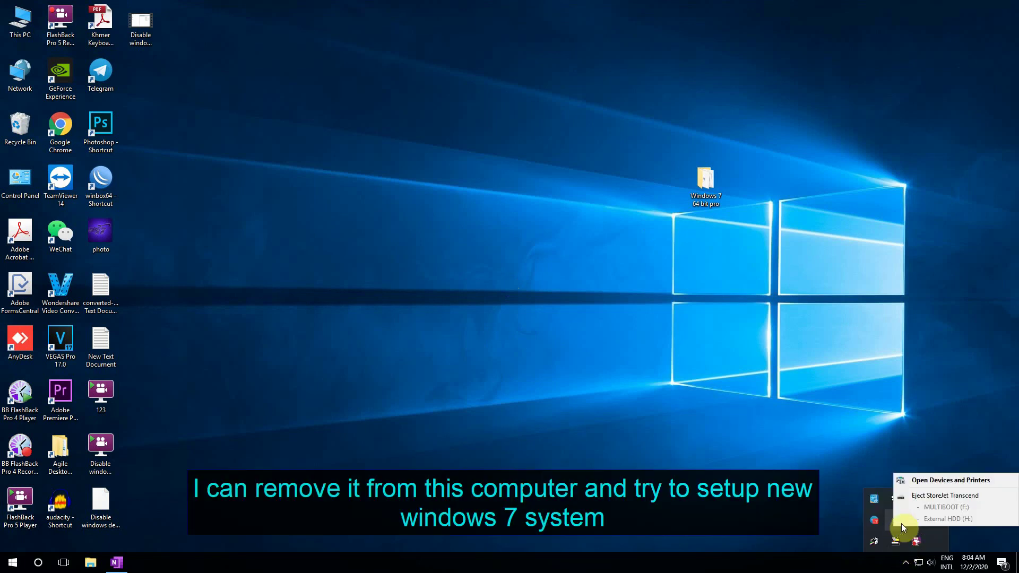
pyautogui.click(915, 499)
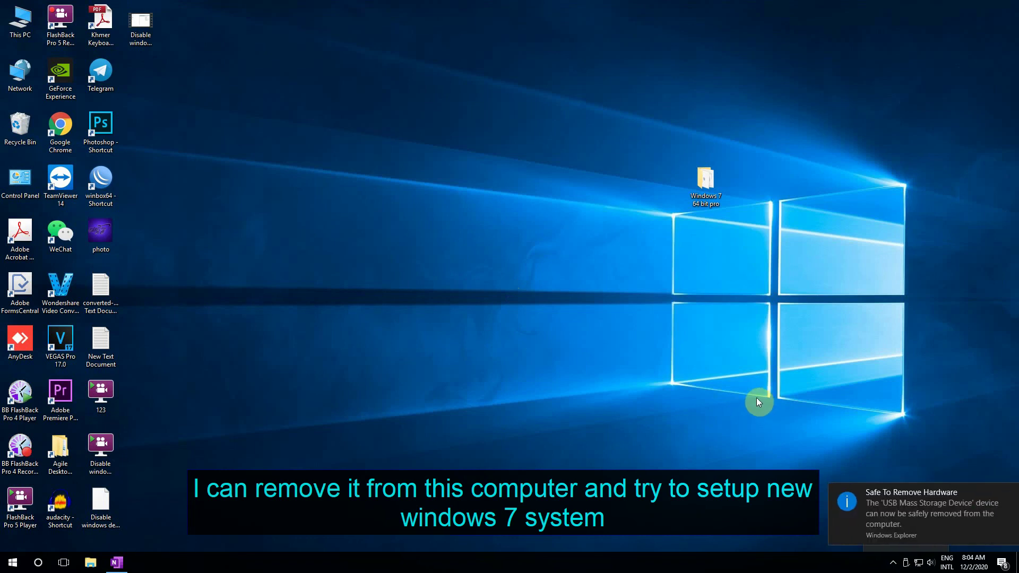